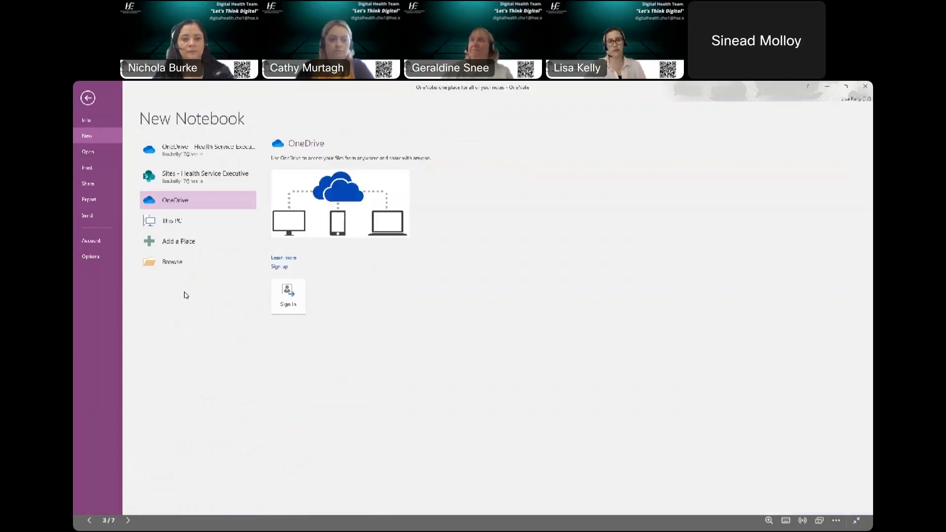
Look at the dialogs for creating a new notebook and opening an existing one, and return to the notes without changes
{"action": "left_click", "coordinate": [165, 264]}
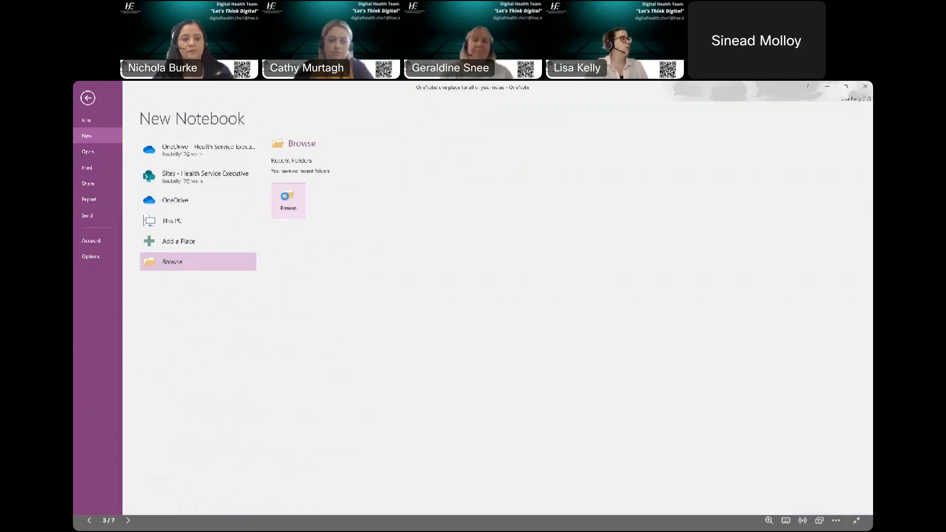
{"action": "left_click", "coordinate": [288, 199]}
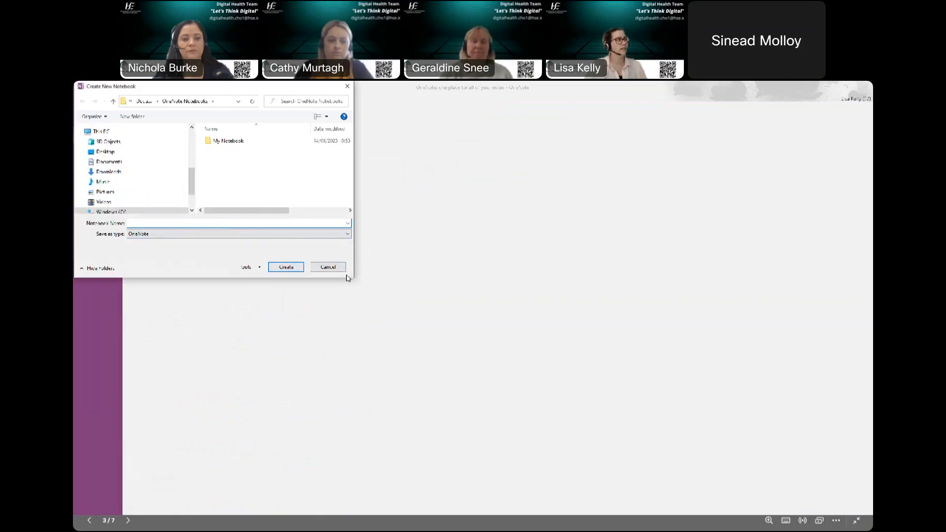
{"action": "left_click", "coordinate": [328, 267]}
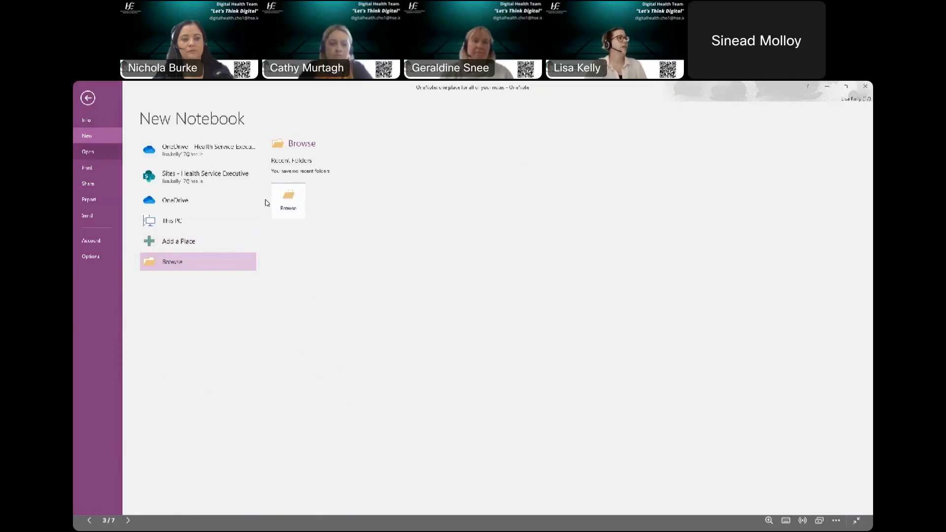
{"action": "left_click", "coordinate": [104, 153]}
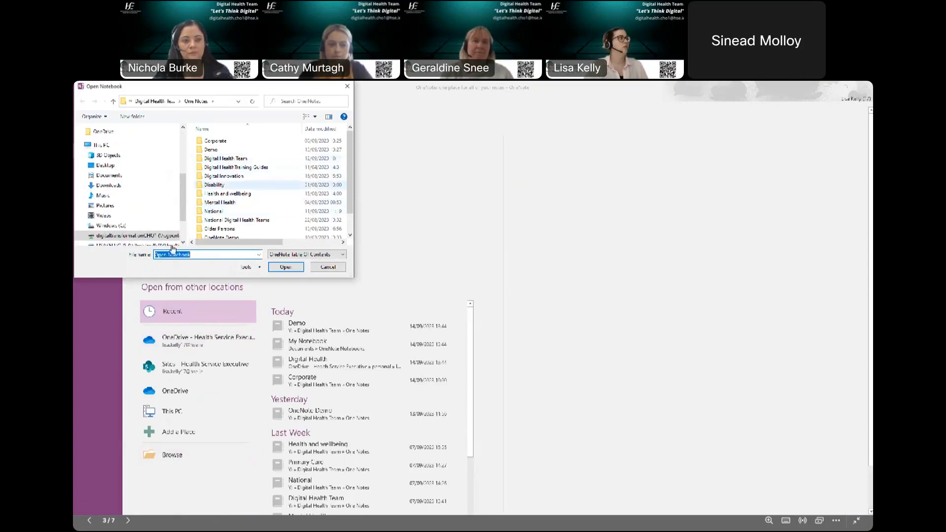
{"action": "left_click", "coordinate": [347, 86]}
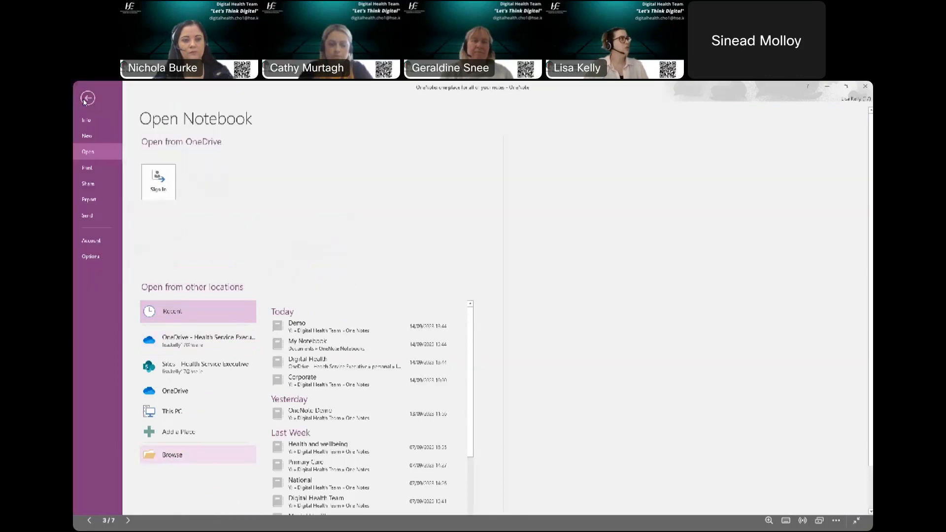
{"action": "left_click", "coordinate": [86, 100]}
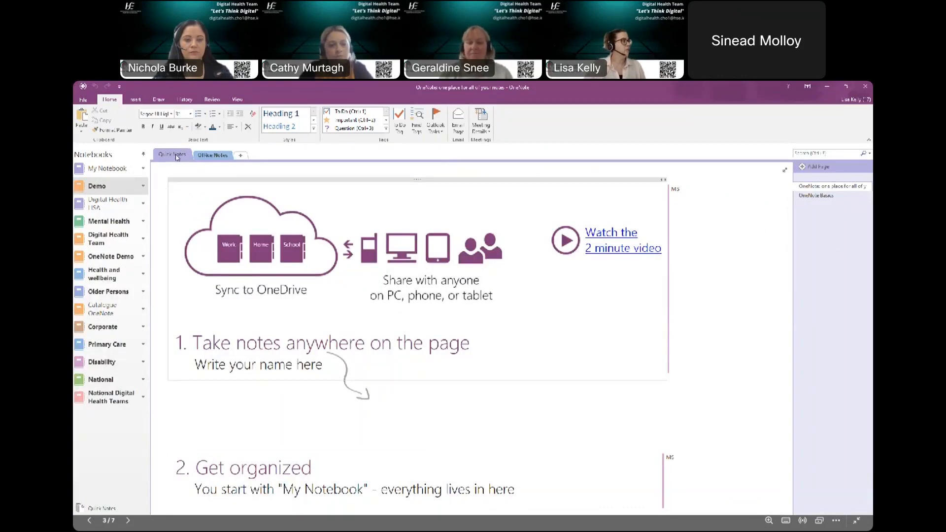
Add a section named Holidays to the Demo notebook and set its section colour to green
{"action": "left_click", "coordinate": [211, 155]}
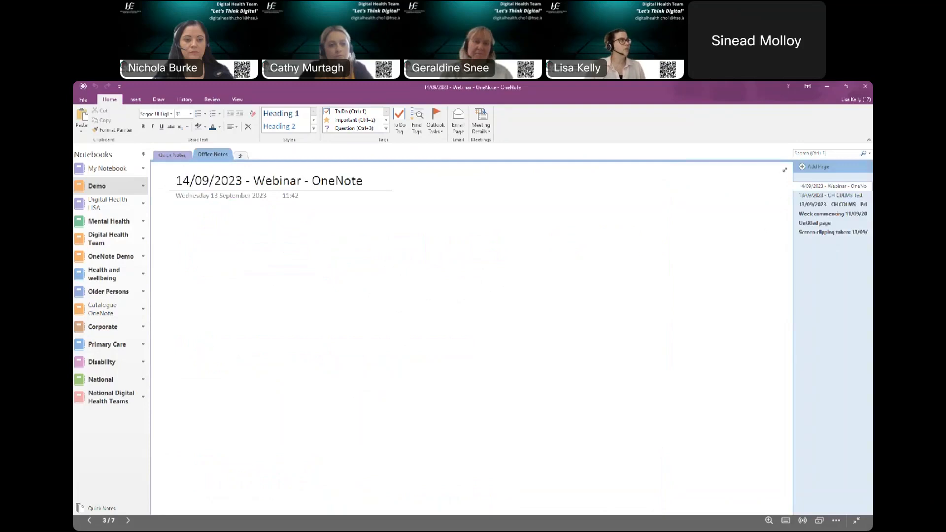
{"action": "left_click", "coordinate": [240, 155]}
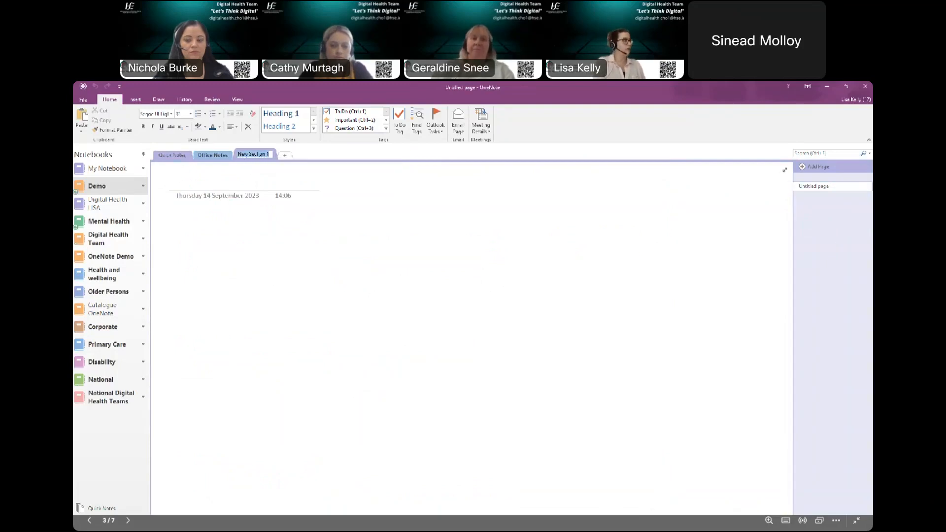
{"action": "type", "text": "Holidays"}
{"action": "key", "text": "Return"}
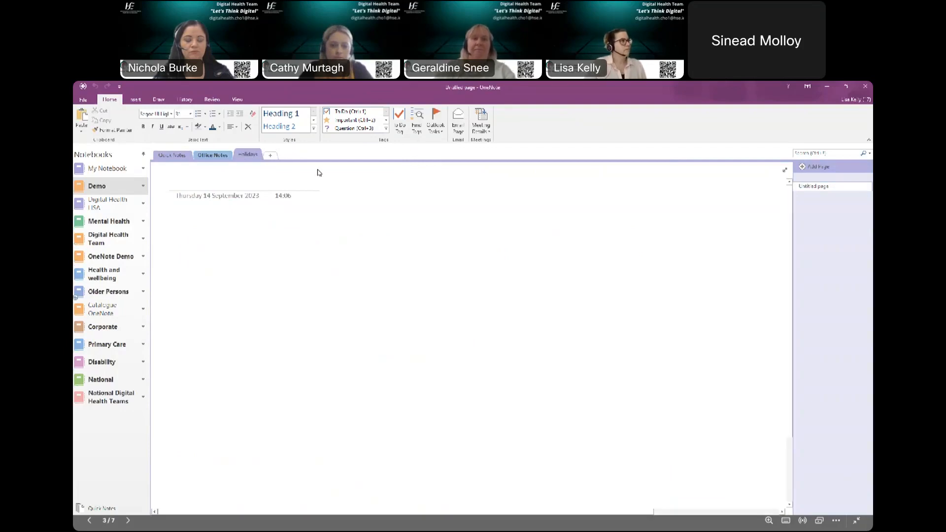
{"action": "right_click", "coordinate": [249, 155]}
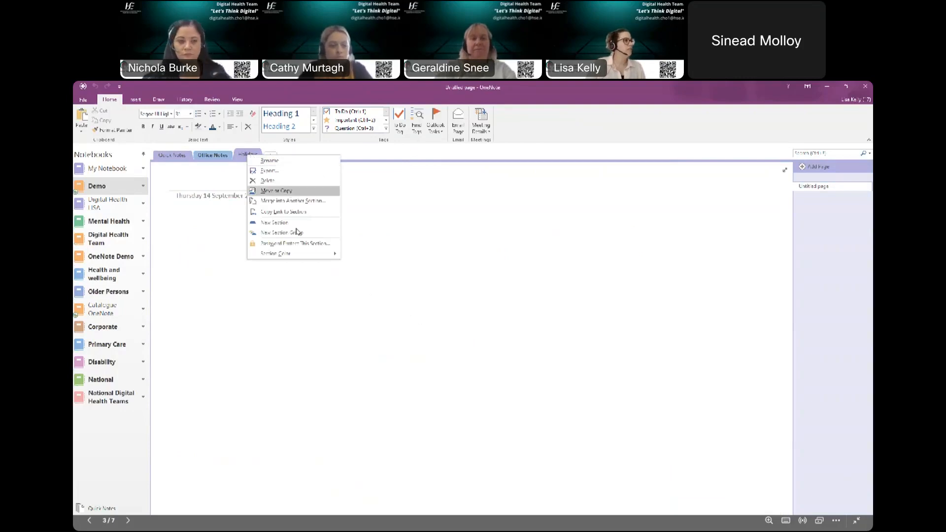
{"action": "mouse_move", "coordinate": [325, 253]}
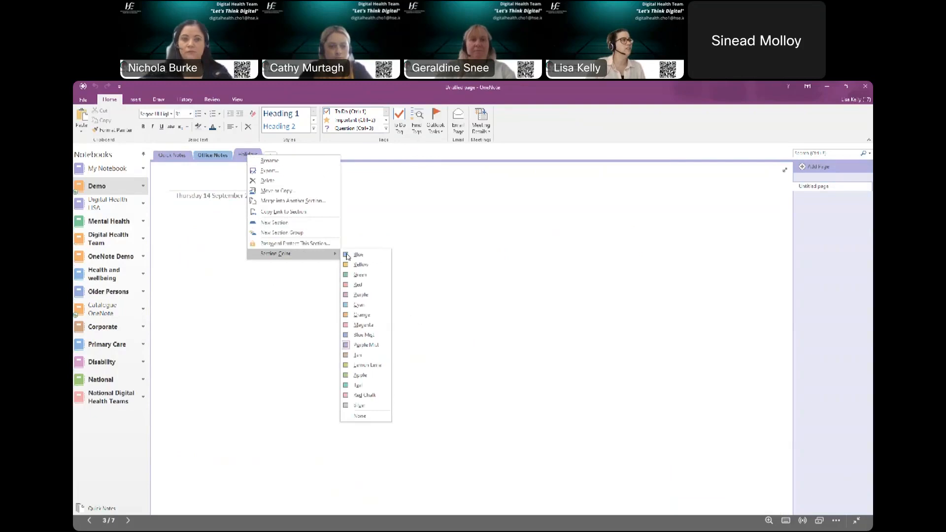
{"action": "left_click", "coordinate": [359, 274]}
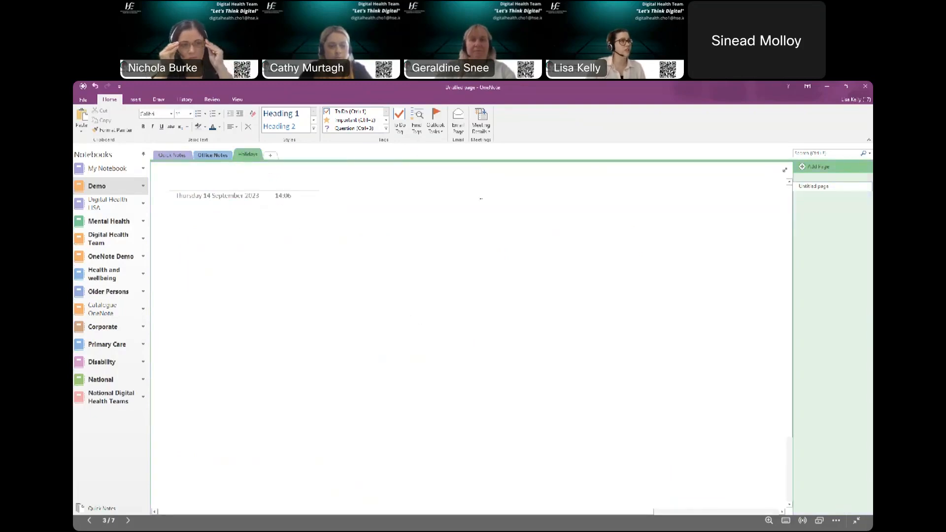
Rename the untitled page in the Holidays section as Christmas
{"action": "right_click", "coordinate": [813, 189]}
{"action": "left_click", "coordinate": [723, 190]}
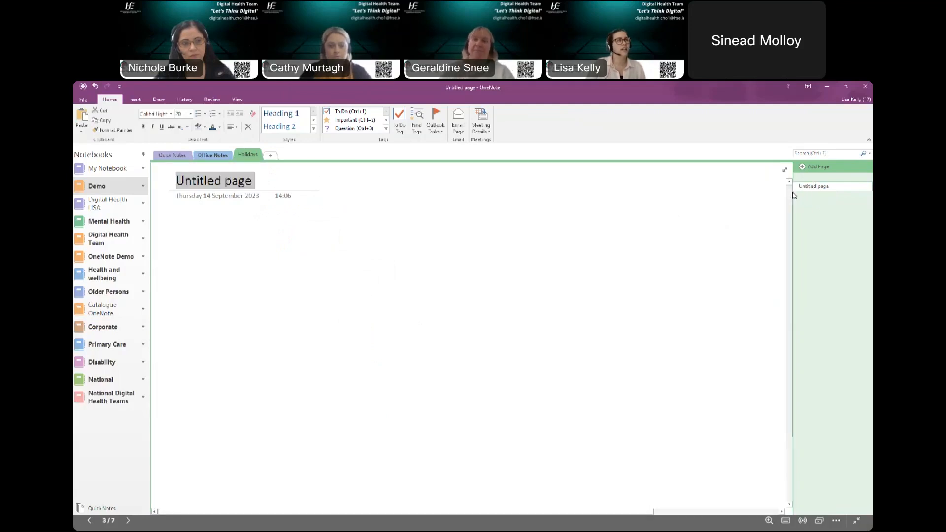
{"action": "type", "text": "Chru"}
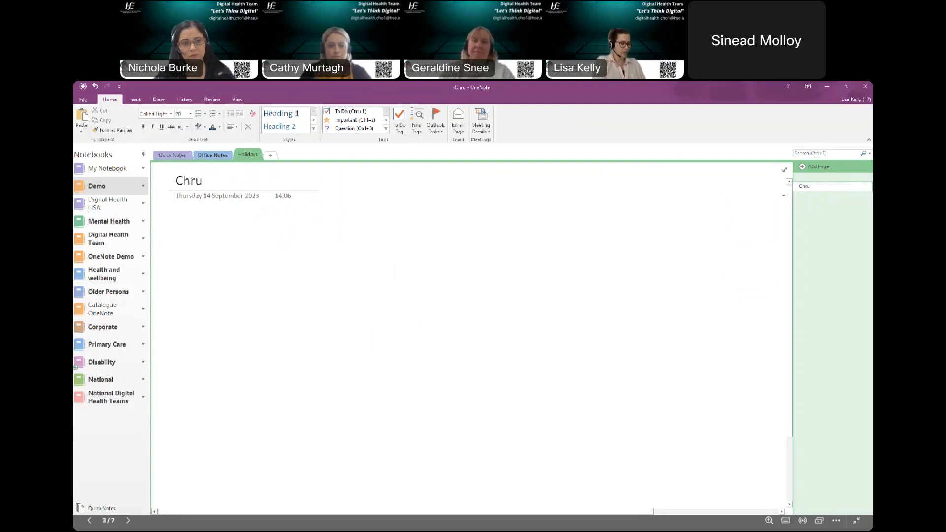
{"action": "key", "text": "BackSpace"}
{"action": "type", "text": "istmas"}
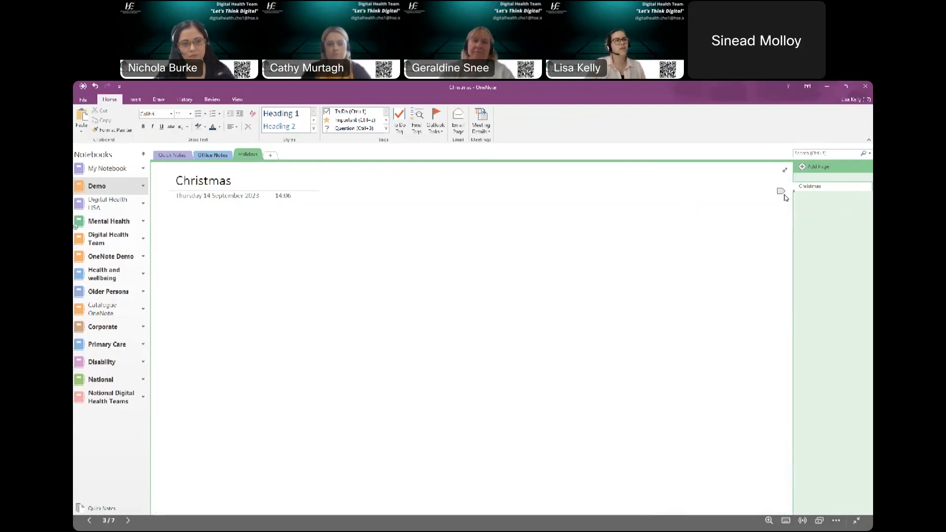
Add two more pages titled Easter and Ideas to the Holidays section
{"action": "left_click", "coordinate": [780, 192]}
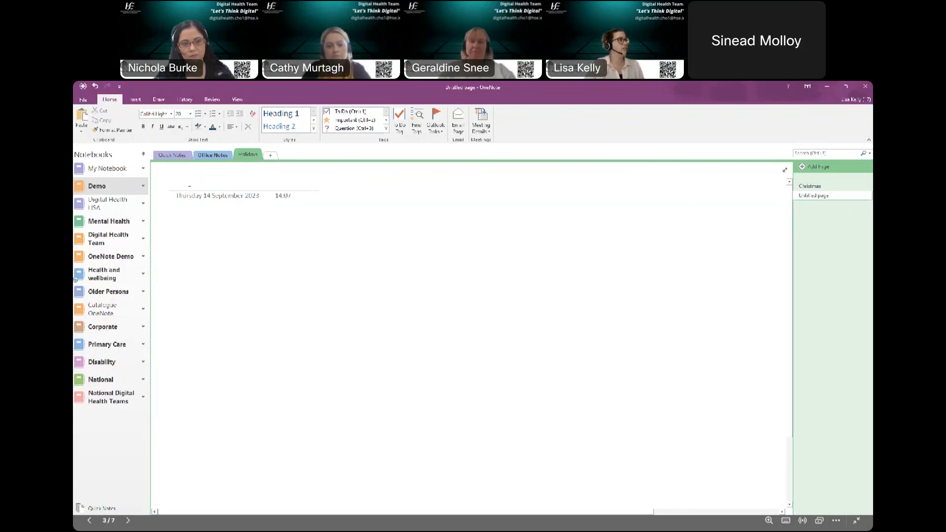
{"action": "type", "text": "Easter"}
{"action": "left_click", "coordinate": [194, 223]}
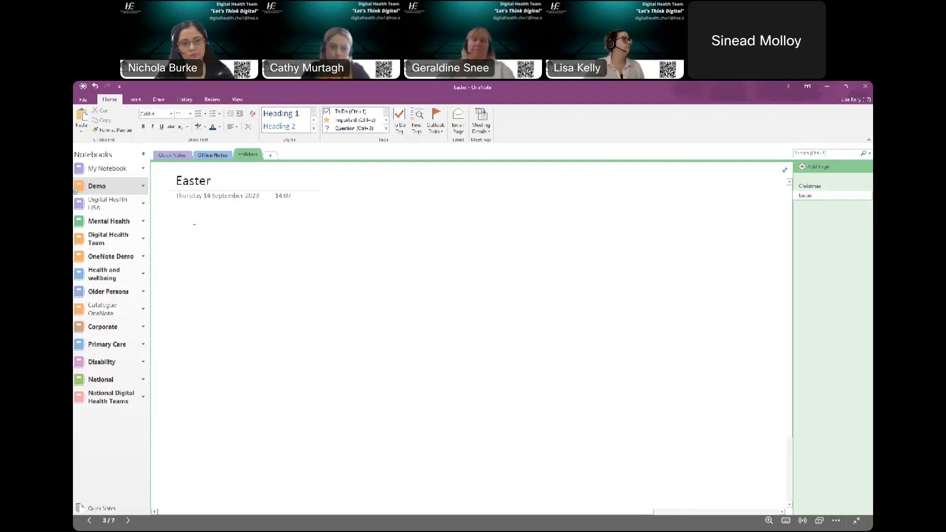
{"action": "left_click", "coordinate": [803, 168]}
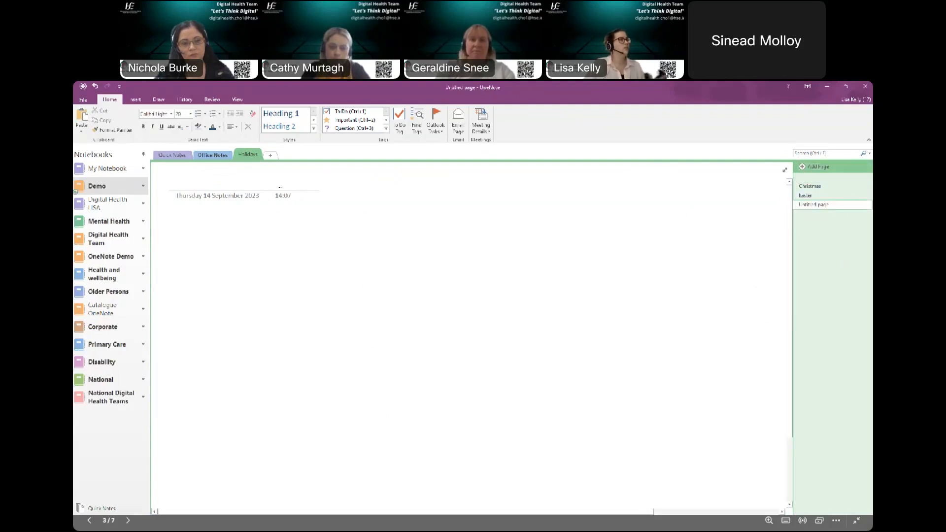
{"action": "type", "text": "Ideas"}
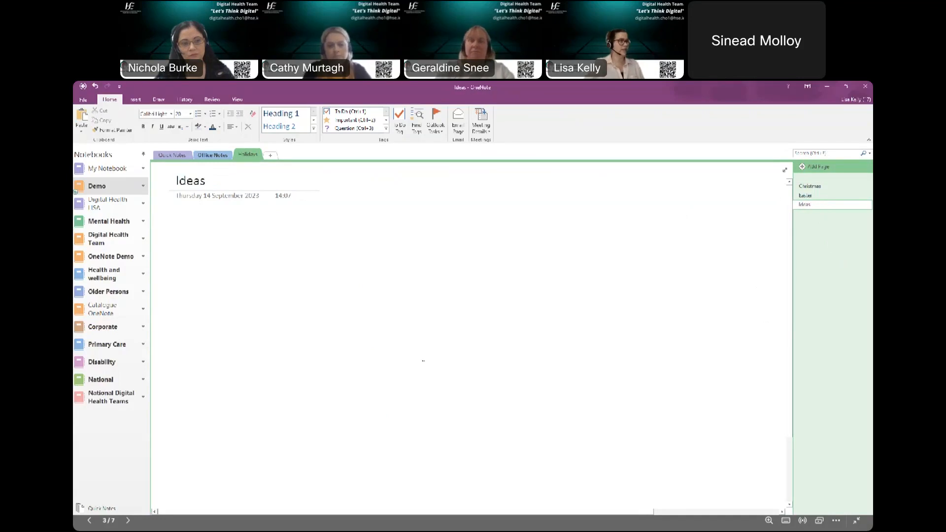
{"action": "left_click", "coordinate": [423, 362]}
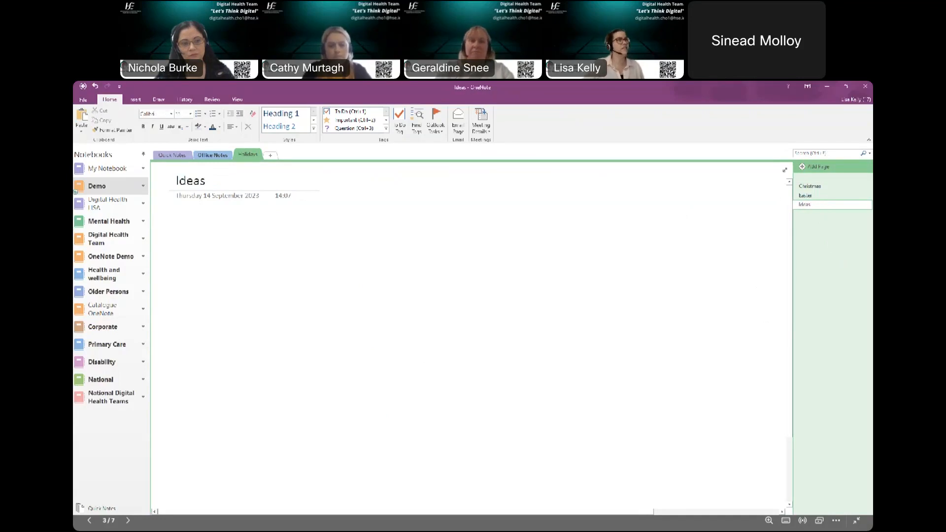
Make the Ideas page a subpage and move it directly beneath the Christmas page
{"action": "right_click", "coordinate": [806, 205]}
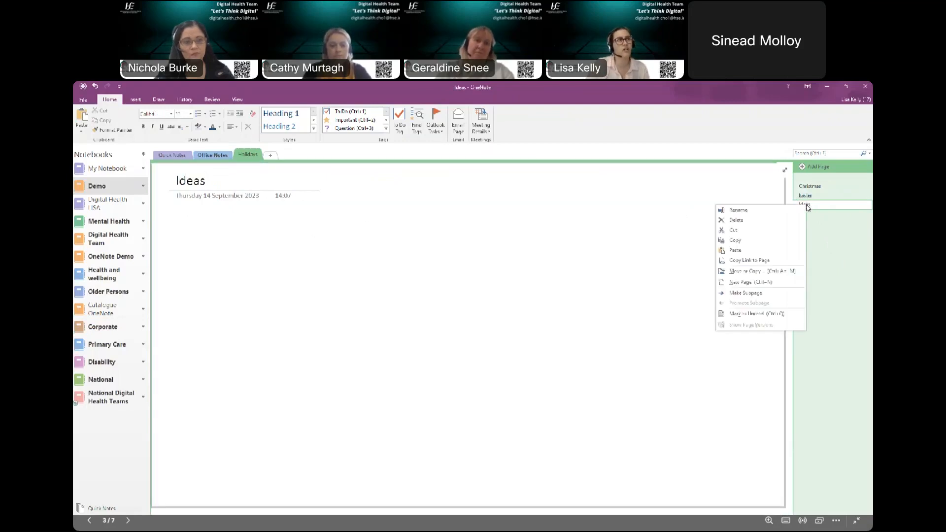
{"action": "left_click", "coordinate": [777, 293]}
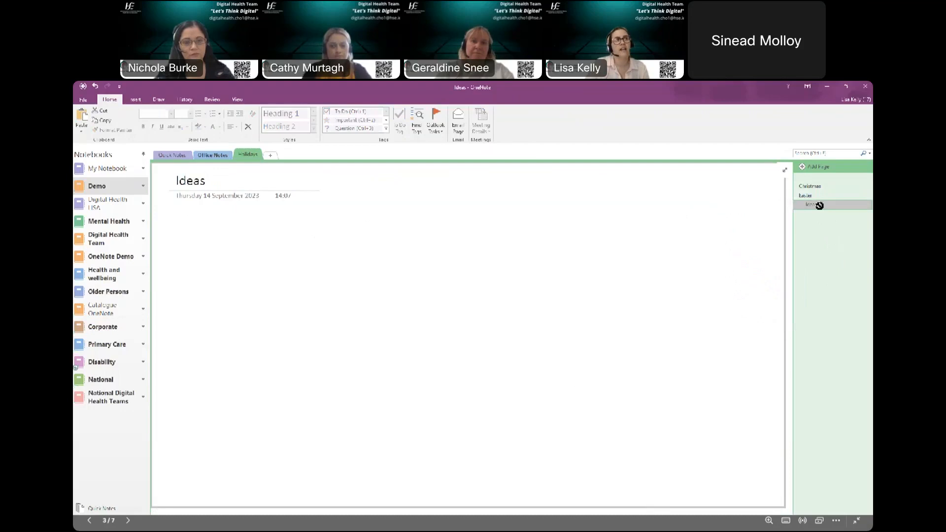
{"action": "left_click_drag", "start_coordinate": [813, 205], "coordinate": [821, 196]}
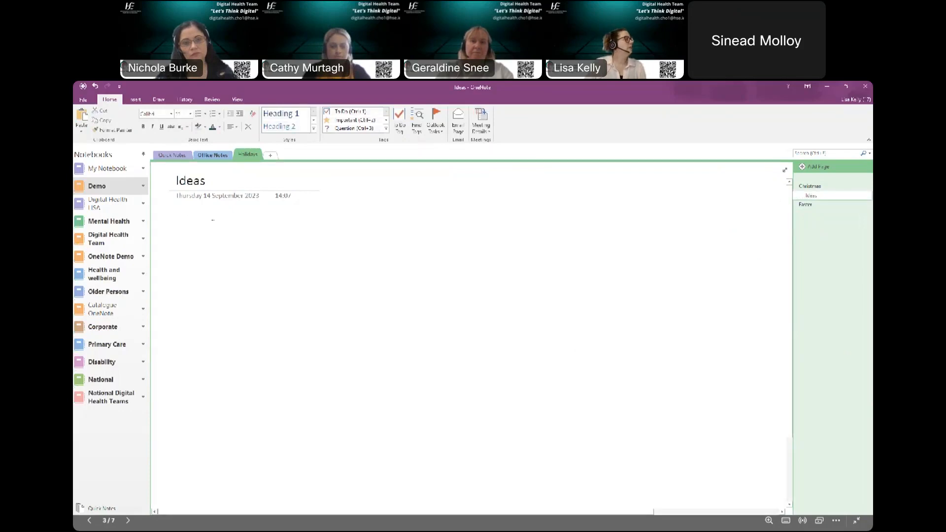
View the Ideas page in Full Page View and return to the normal view
{"action": "left_click", "coordinate": [237, 100]}
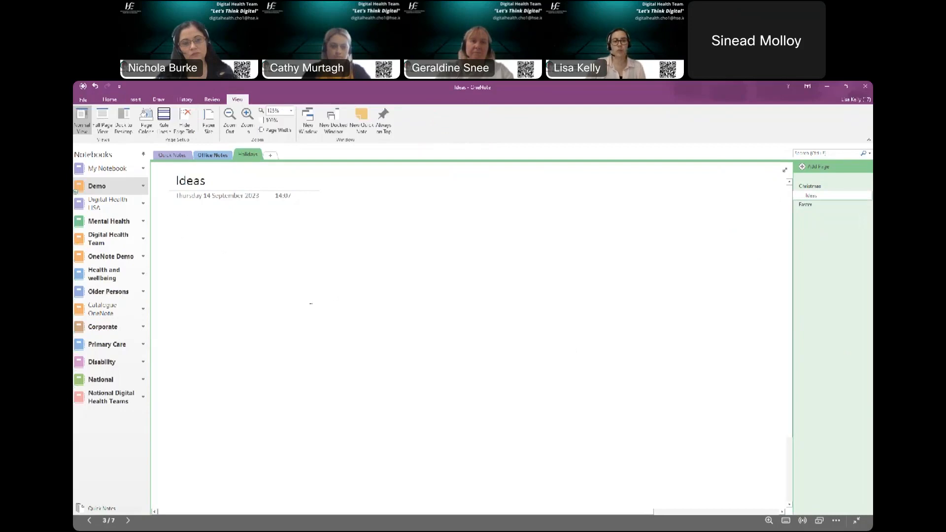
{"action": "left_click", "coordinate": [101, 118]}
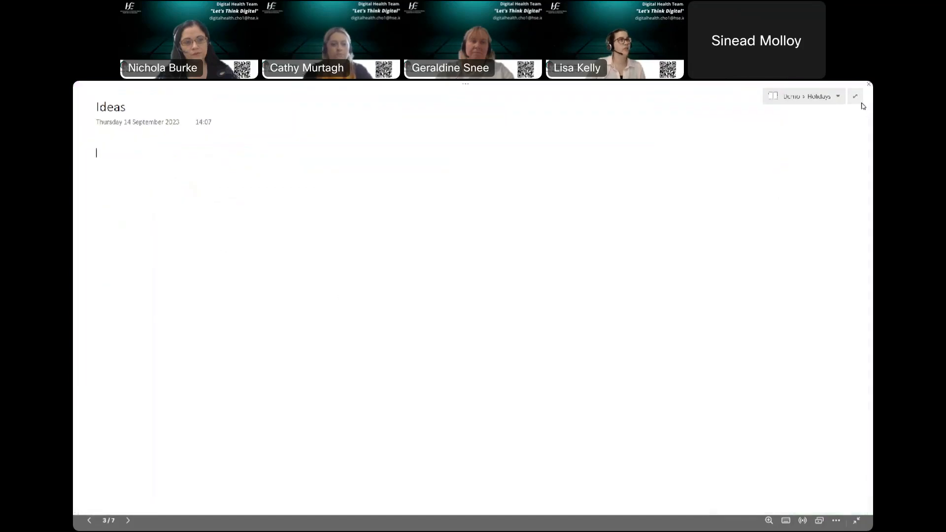
{"action": "left_click", "coordinate": [855, 96]}
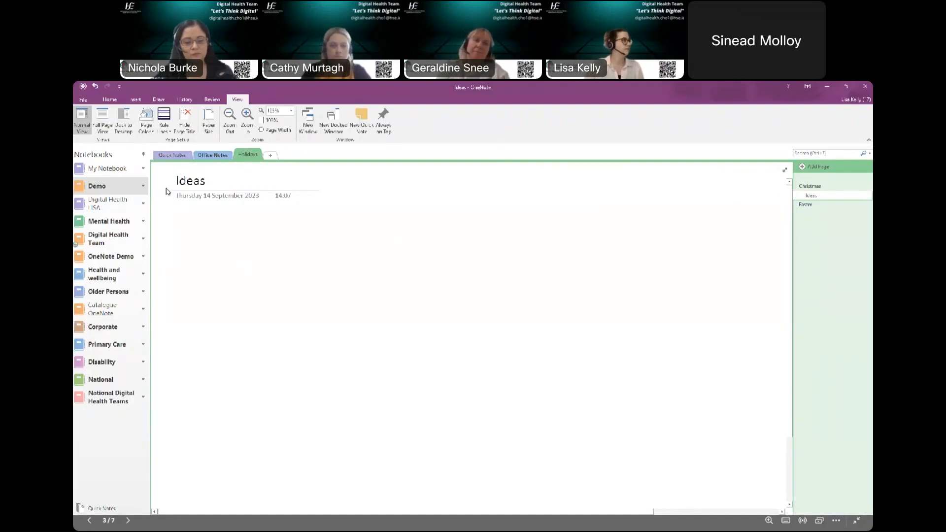
Give the Ideas page a pale blue page colour and horizontal rule lines with a red margin line
{"action": "left_click", "coordinate": [147, 129]}
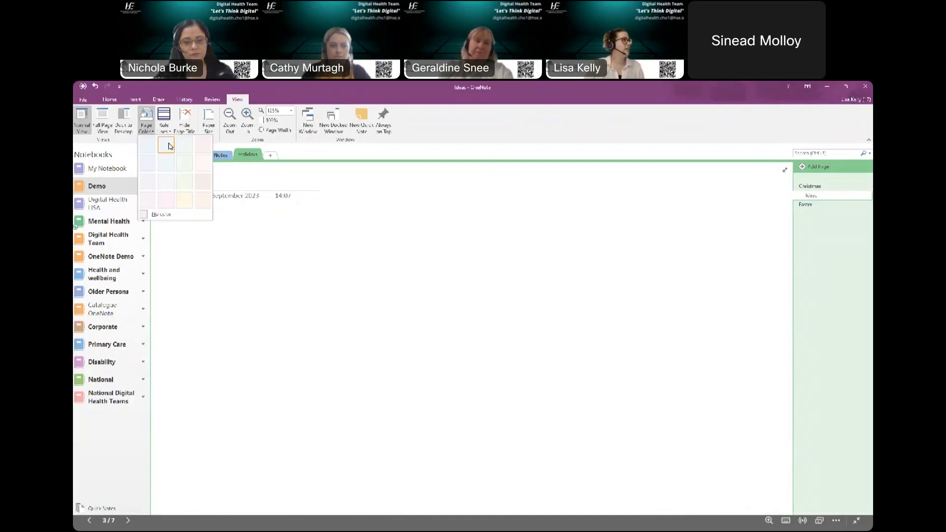
{"action": "left_click", "coordinate": [150, 168]}
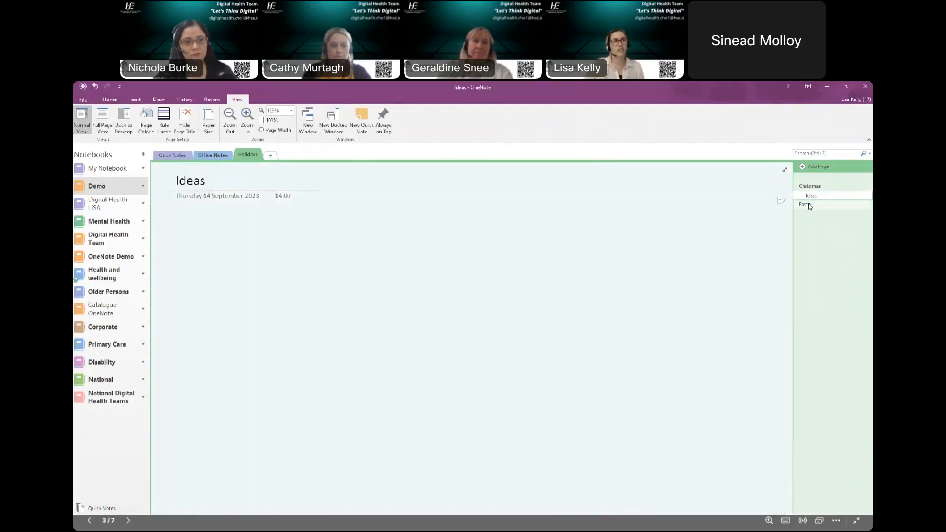
{"action": "left_click", "coordinate": [164, 127]}
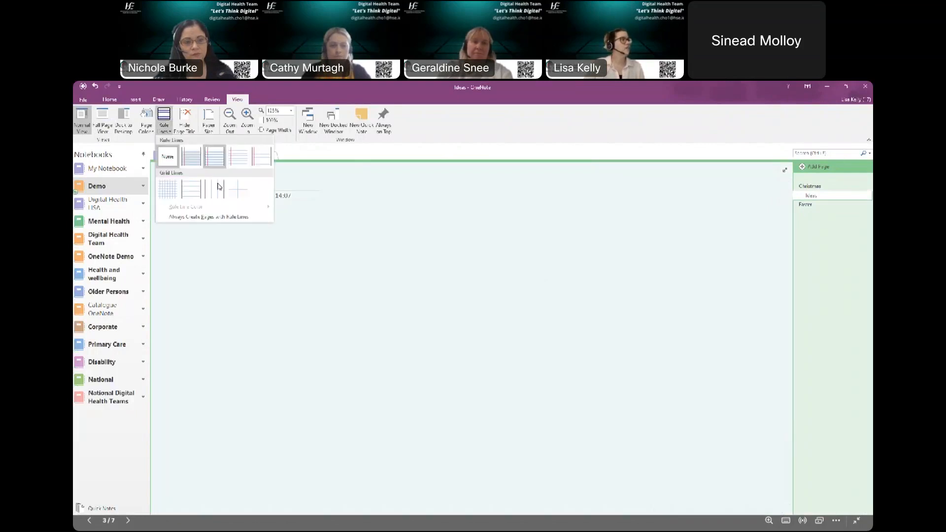
{"action": "left_click", "coordinate": [239, 156]}
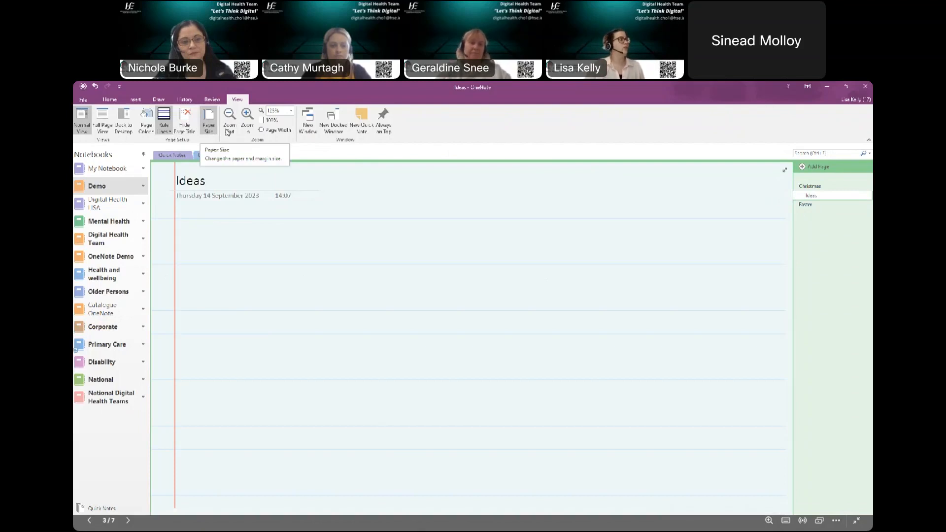
{"action": "left_click", "coordinate": [246, 117]}
{"action": "left_click", "coordinate": [230, 122]}
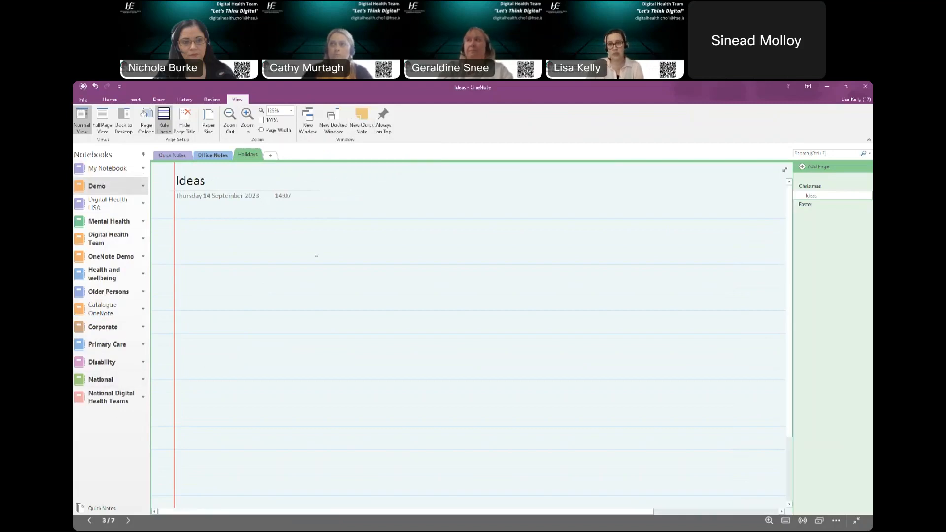
Create a new quick note with a reminder to ring a named contact later, moving it over the page, and close the note
{"action": "left_click", "coordinate": [363, 123]}
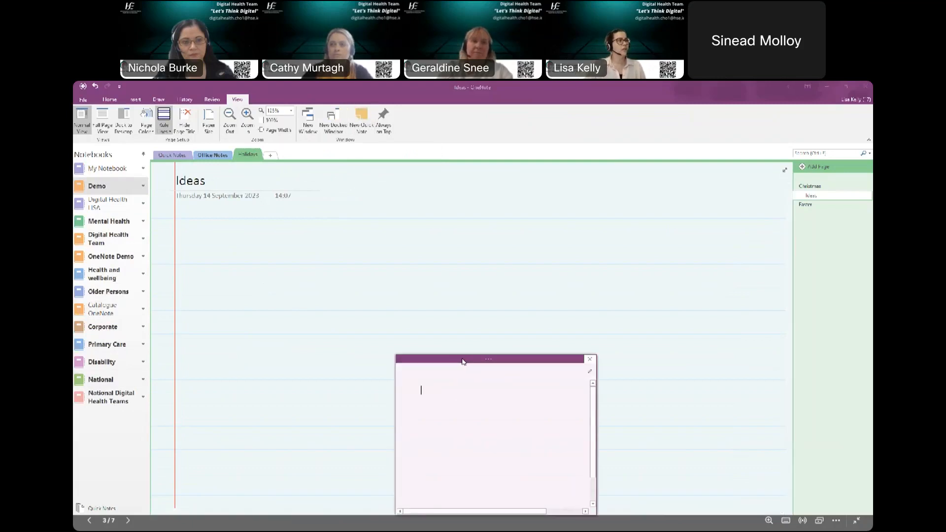
{"action": "left_click_drag", "start_coordinate": [459, 363], "coordinate": [445, 244]}
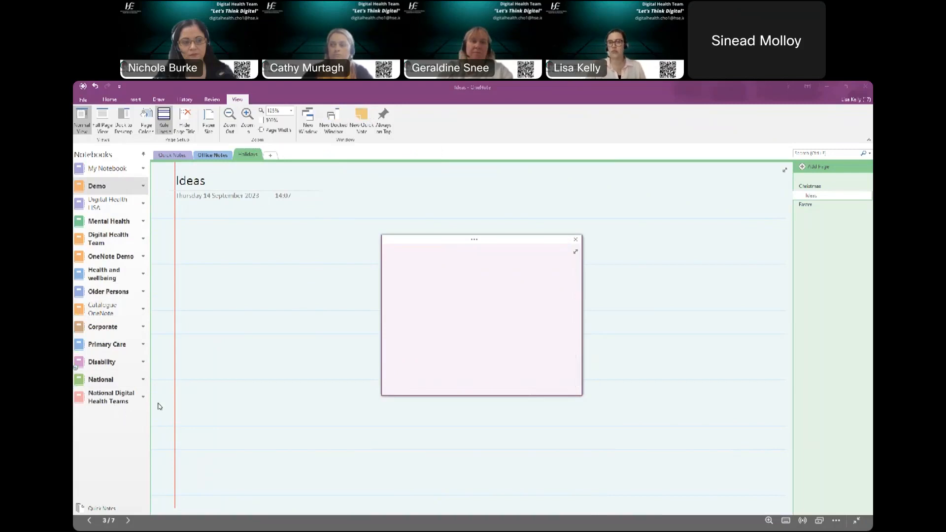
{"action": "left_click", "coordinate": [435, 263]}
{"action": "type", "text": "Ring Ger later"}
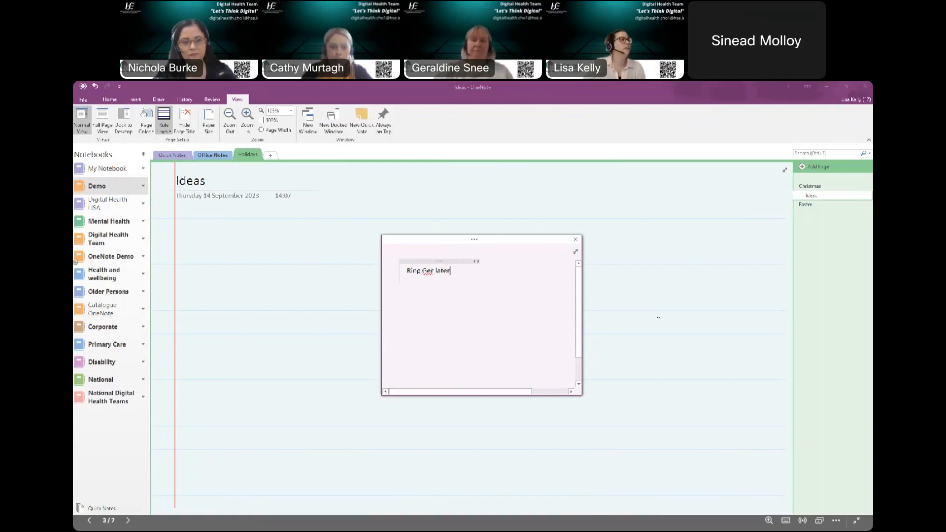
{"action": "left_click", "coordinate": [575, 239]}
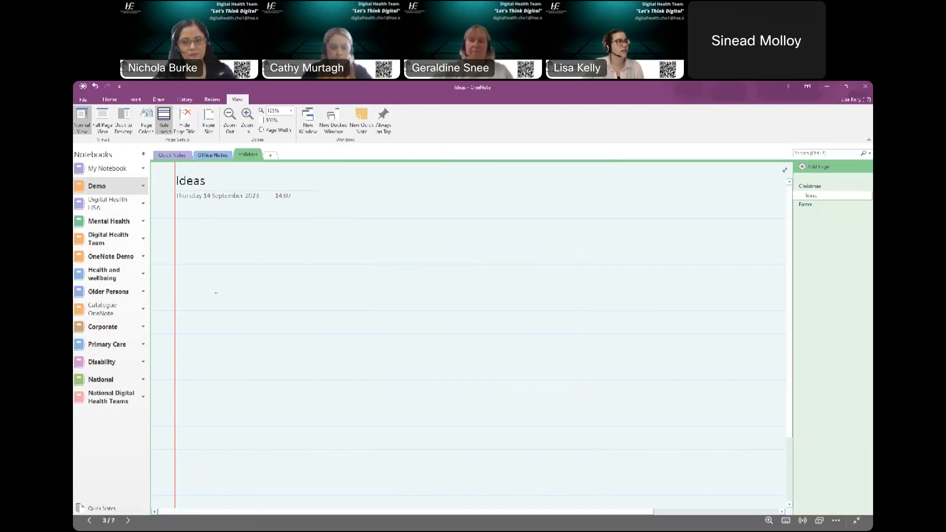
View the saved reminder in Quick Notes and its page options, and return to the Ideas page in the Demo notebook
{"action": "left_click", "coordinate": [101, 508]}
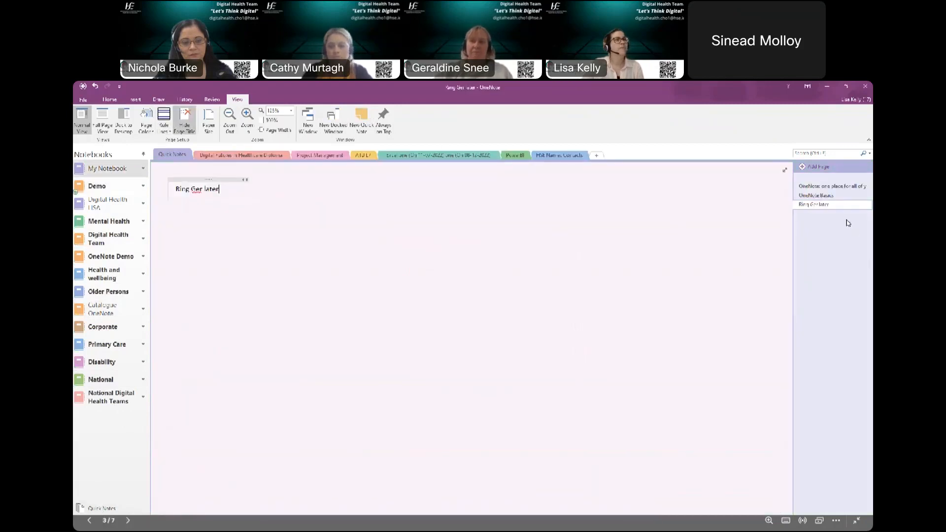
{"action": "right_click", "coordinate": [805, 207]}
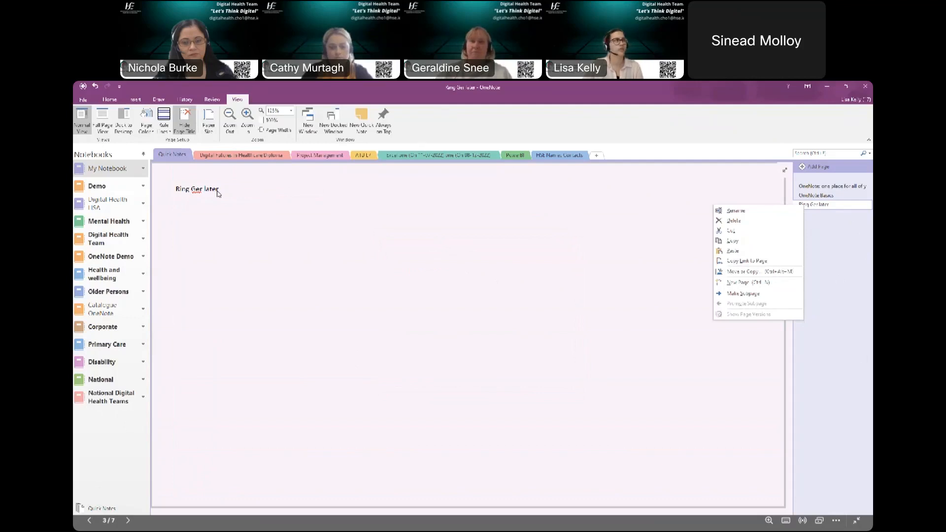
{"action": "left_click", "coordinate": [118, 185]}
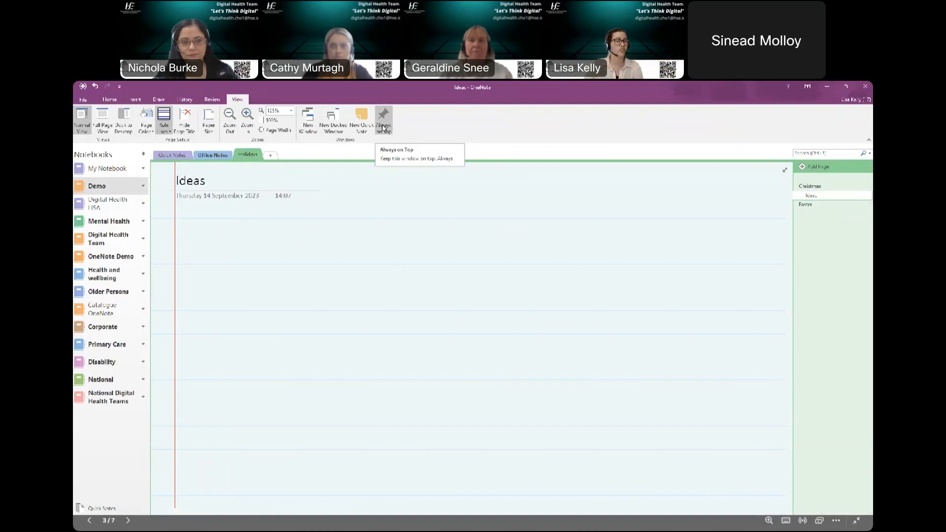
Add a note about a named person's Christmas gift to the Ideas page and reposition it slightly further into the page
{"action": "left_click", "coordinate": [114, 103]}
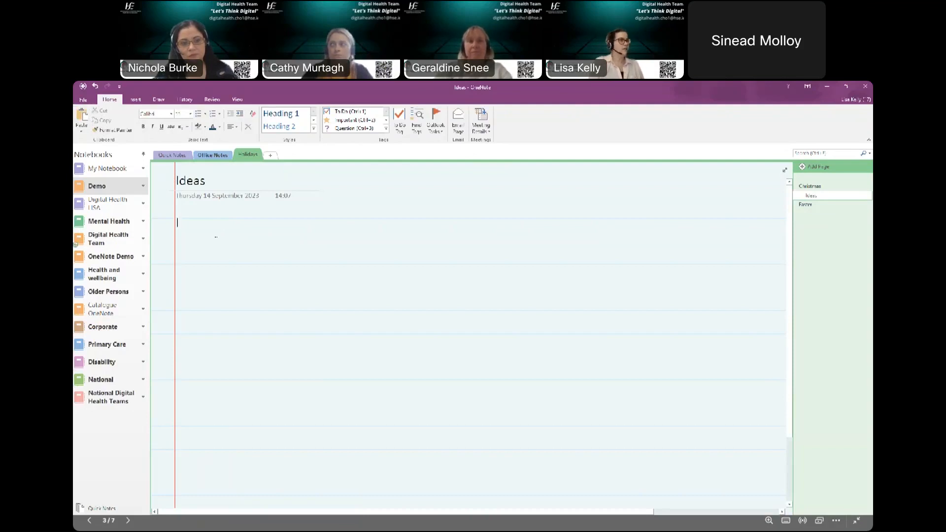
{"action": "type", "text": "Ger Christmas gift"}
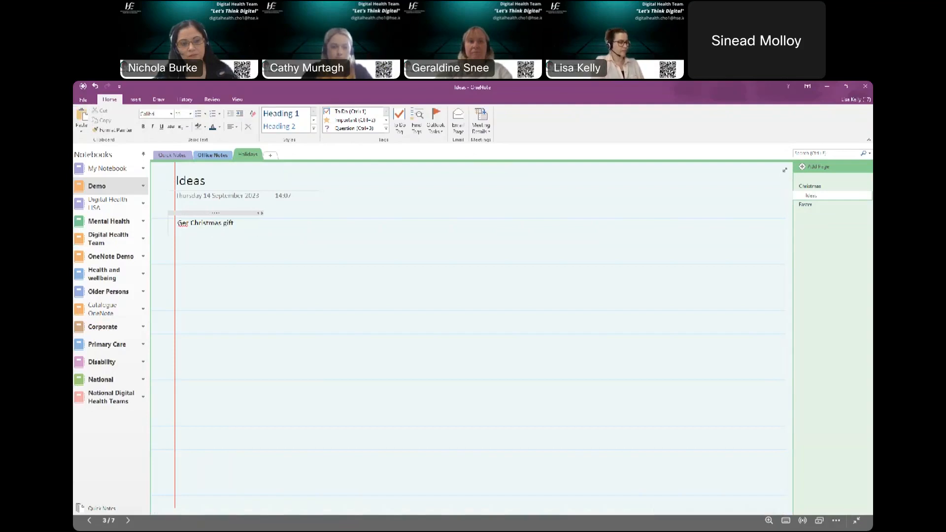
{"action": "left_click_drag", "start_coordinate": [229, 213], "coordinate": [263, 213]}
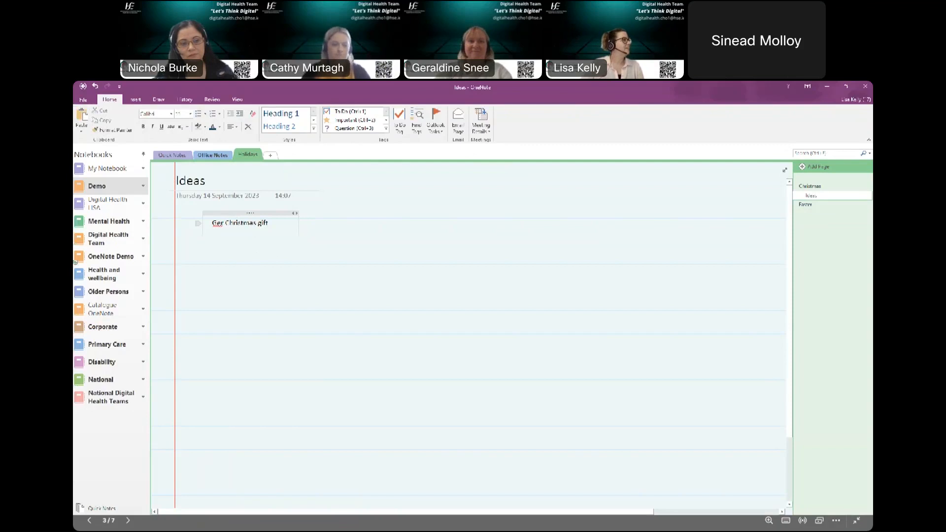
{"action": "mouse_move", "coordinate": [228, 224]}
{"action": "left_mouse_down"}
{"action": "mouse_move", "coordinate": [309, 255]}
{"action": "mouse_move", "coordinate": [331, 219]}
{"action": "mouse_move", "coordinate": [367, 222]}
{"action": "mouse_move", "coordinate": [241, 222]}
{"action": "left_mouse_up"}
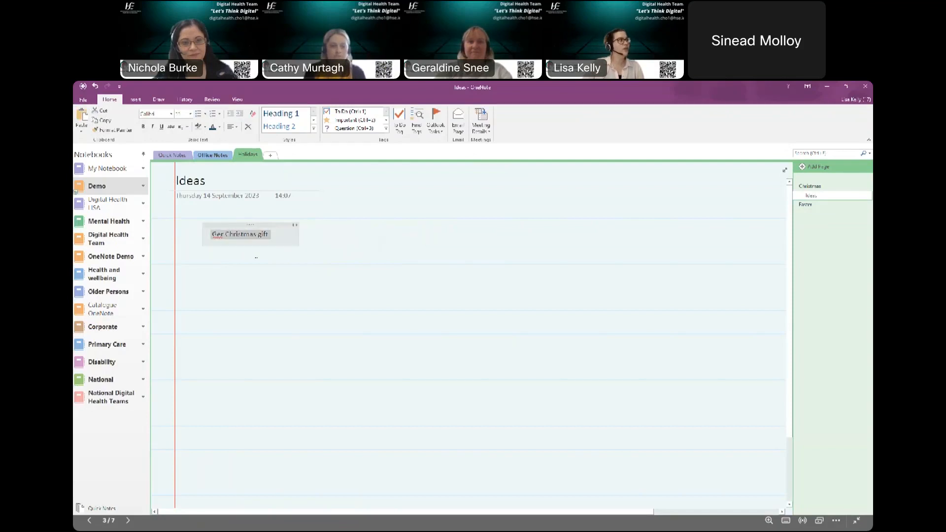
Add a second note about another person's gift elsewhere on the page and move it directly beneath the Christmas gift note
{"action": "left_click", "coordinate": [523, 243]}
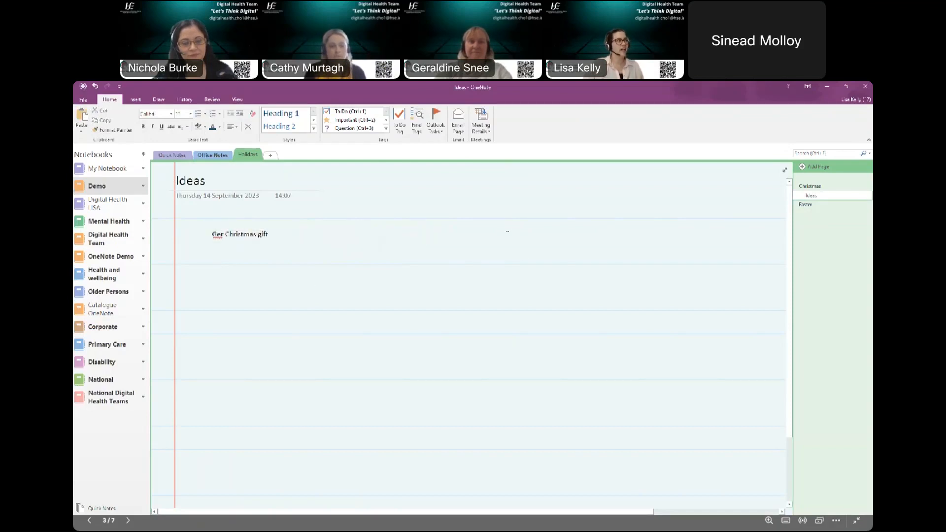
{"action": "type", "text": "Cathy gift"}
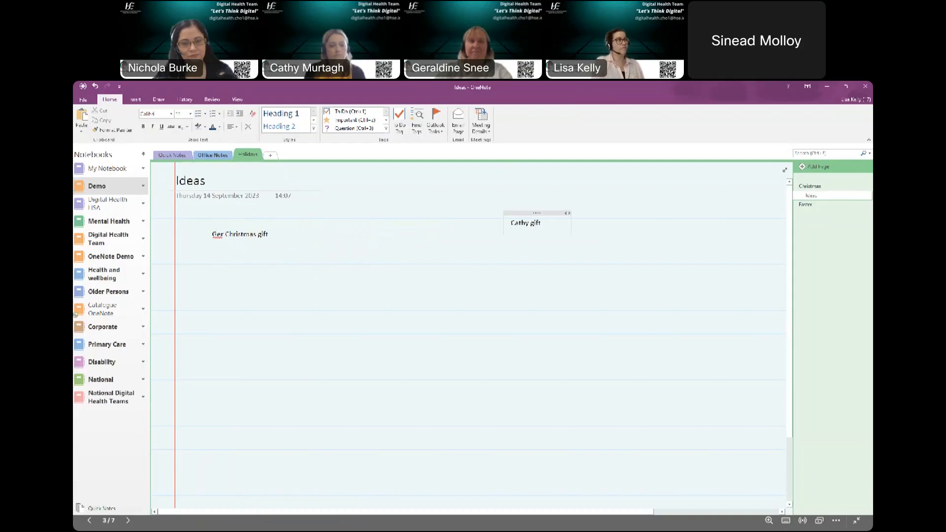
{"action": "left_click", "coordinate": [485, 325]}
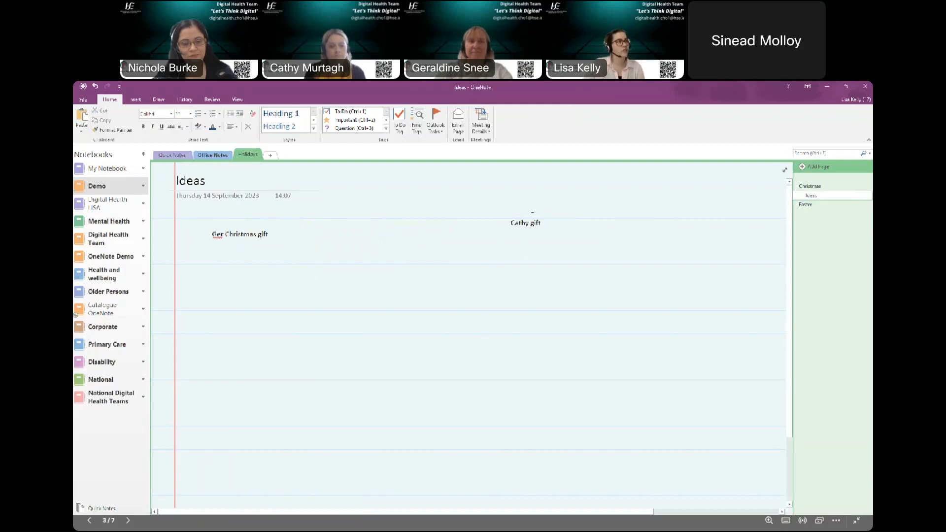
{"action": "left_click_drag", "start_coordinate": [532, 212], "coordinate": [236, 247]}
{"action": "left_click", "coordinate": [359, 304]}
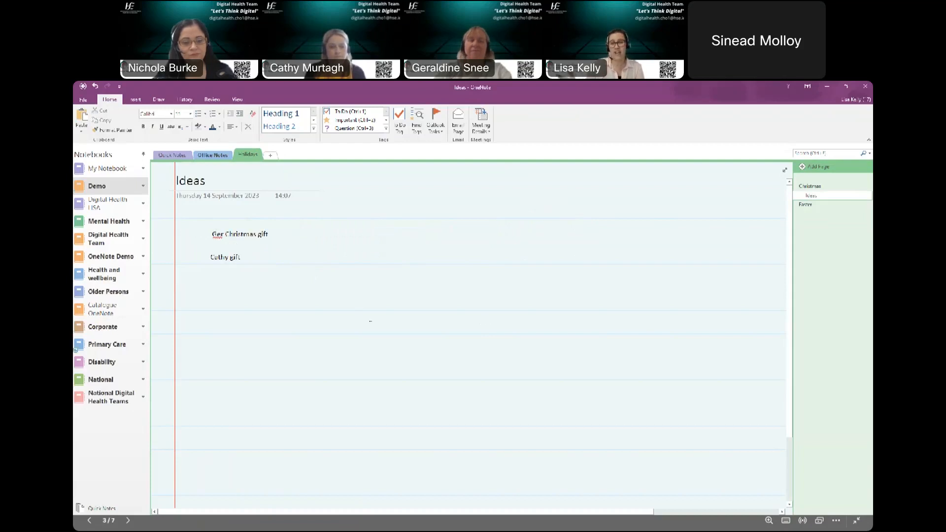
Make the Christmas gift note bold and apply the Heading 1 style to it
{"action": "left_click_drag", "start_coordinate": [269, 235], "coordinate": [208, 235]}
{"action": "left_click", "coordinate": [144, 128]}
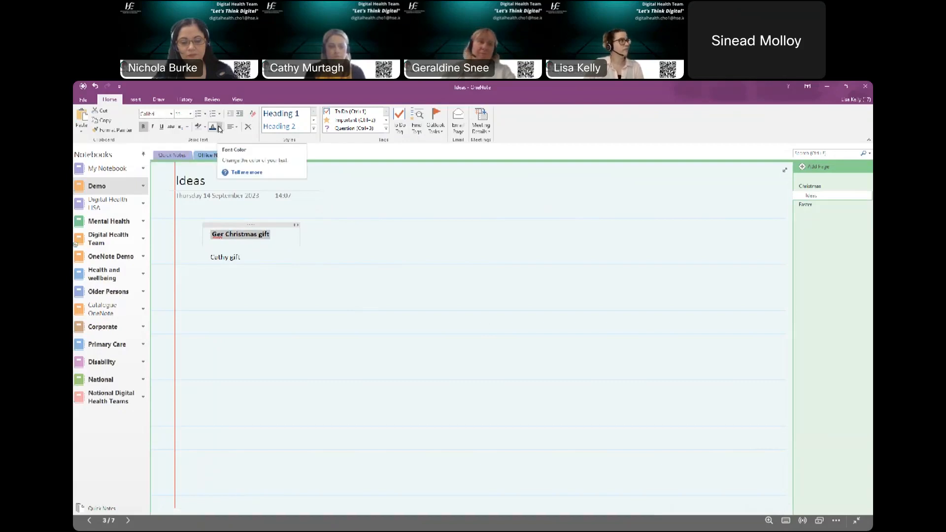
{"action": "left_click", "coordinate": [279, 126]}
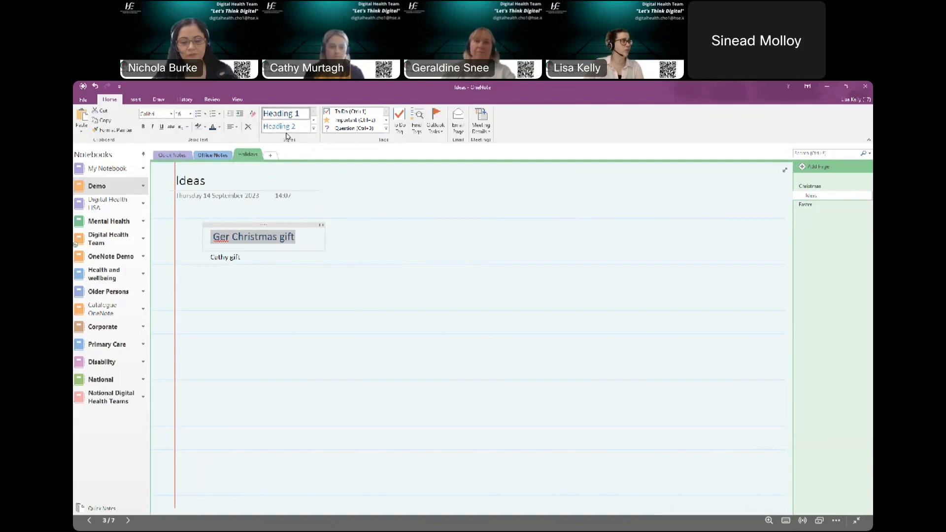
{"action": "left_click", "coordinate": [328, 321]}
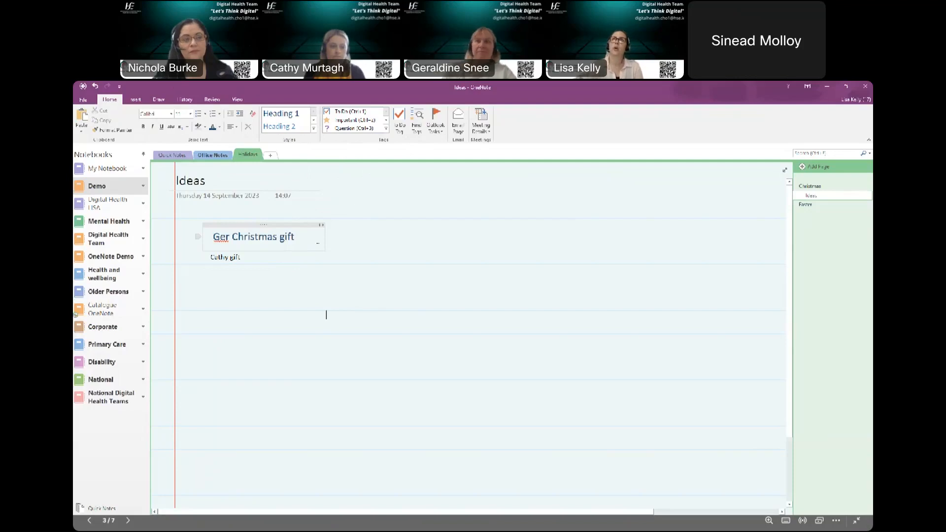
Tag the Christmas gift heading as Important and the gift note beneath it as Critical
{"action": "left_click_drag", "start_coordinate": [301, 238], "coordinate": [213, 238]}
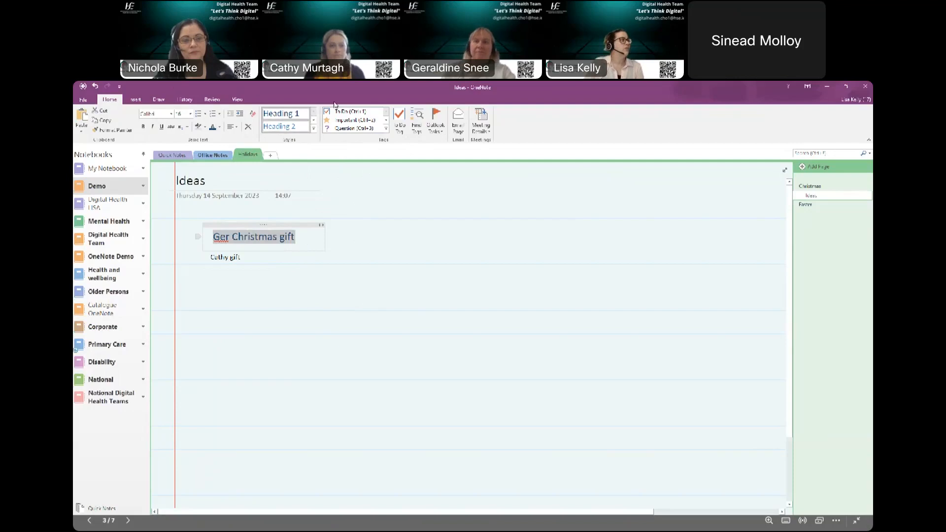
{"action": "left_click", "coordinate": [387, 132]}
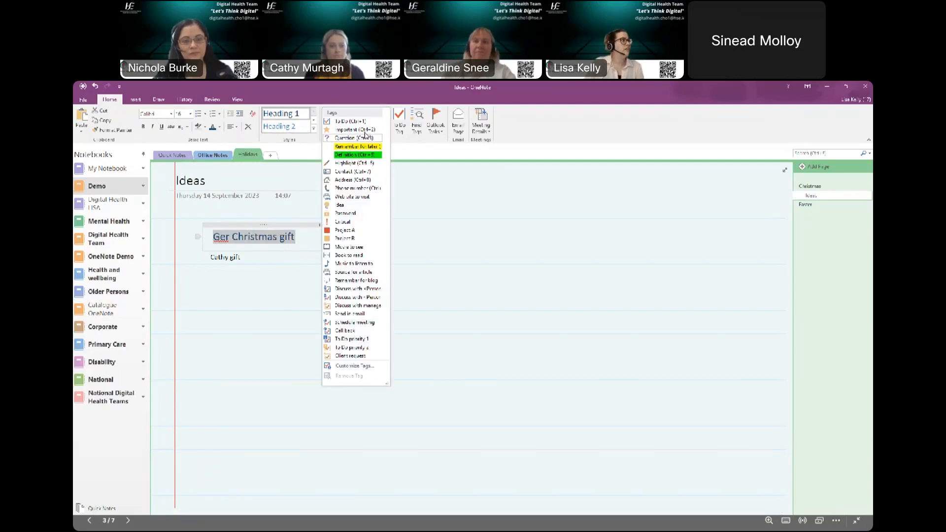
{"action": "left_click", "coordinate": [360, 131]}
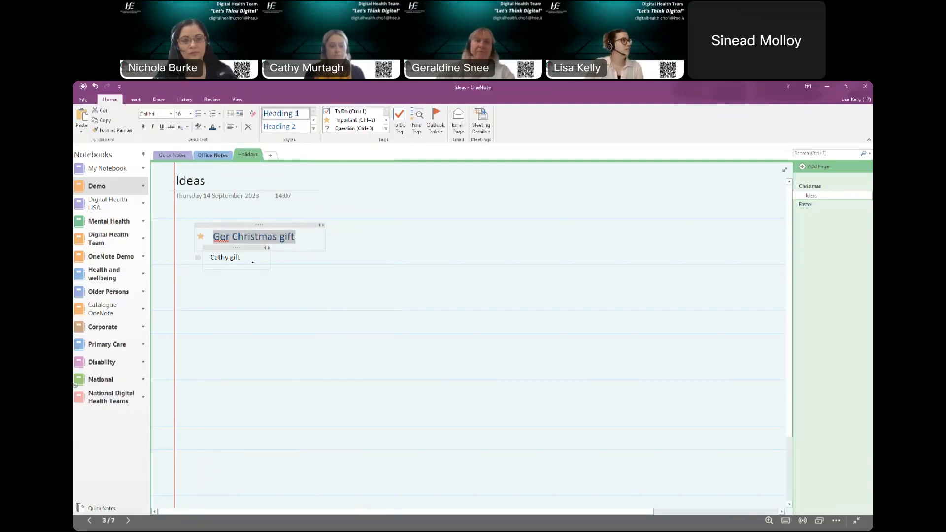
{"action": "left_click_drag", "start_coordinate": [241, 257], "coordinate": [210, 257]}
{"action": "left_click", "coordinate": [386, 132]}
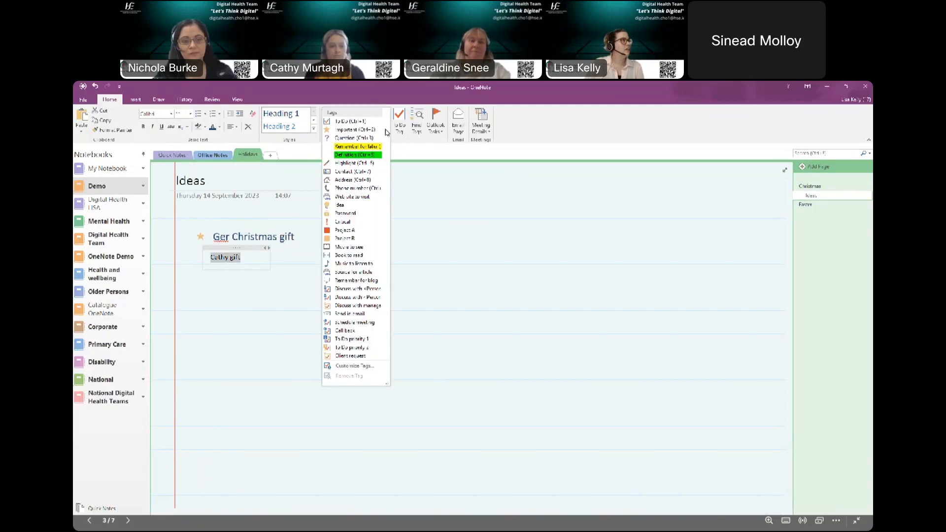
{"action": "left_click", "coordinate": [355, 226]}
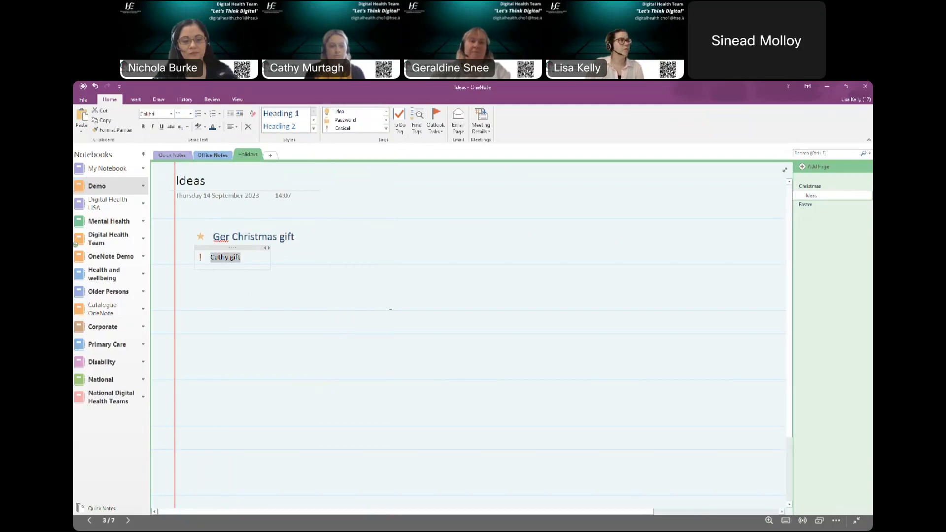
Add a little vertical space between the Christmas gift heading and the second gift note
{"action": "left_click", "coordinate": [395, 304]}
{"action": "key", "text": "Return"}
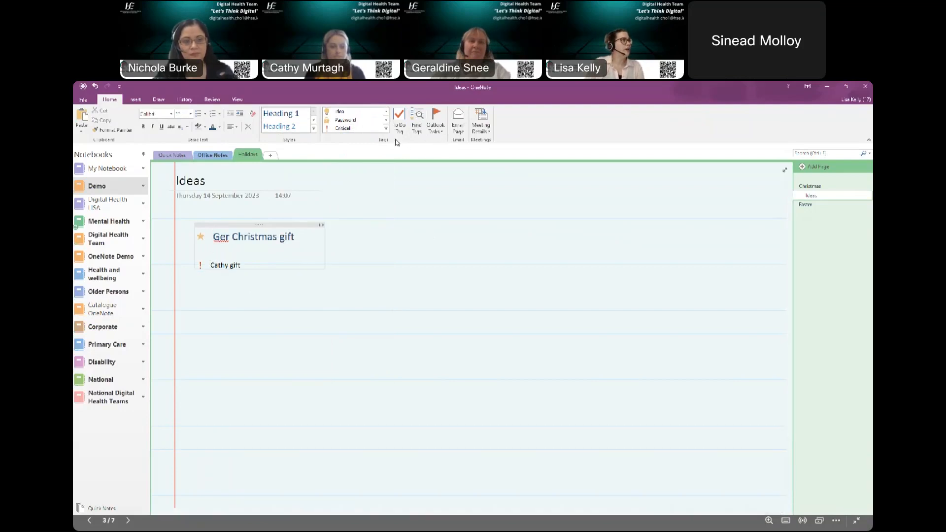
{"action": "left_click", "coordinate": [289, 272]}
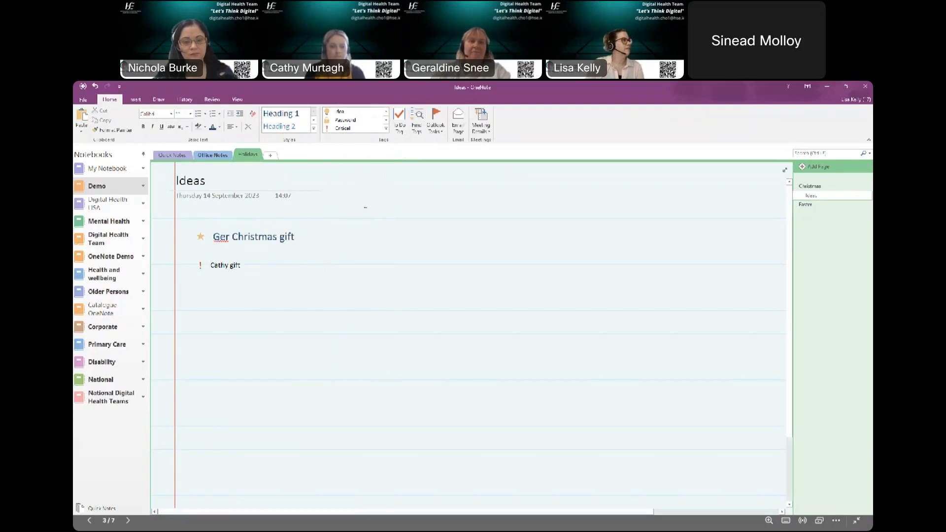
Find the tagged notes in this notebook with the Tags Summary
{"action": "left_click", "coordinate": [254, 237]}
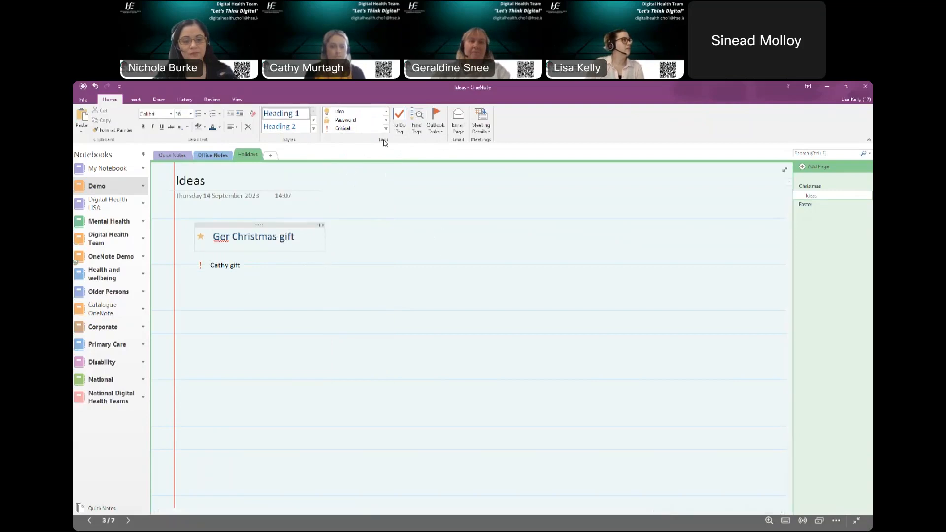
{"action": "left_click", "coordinate": [415, 127]}
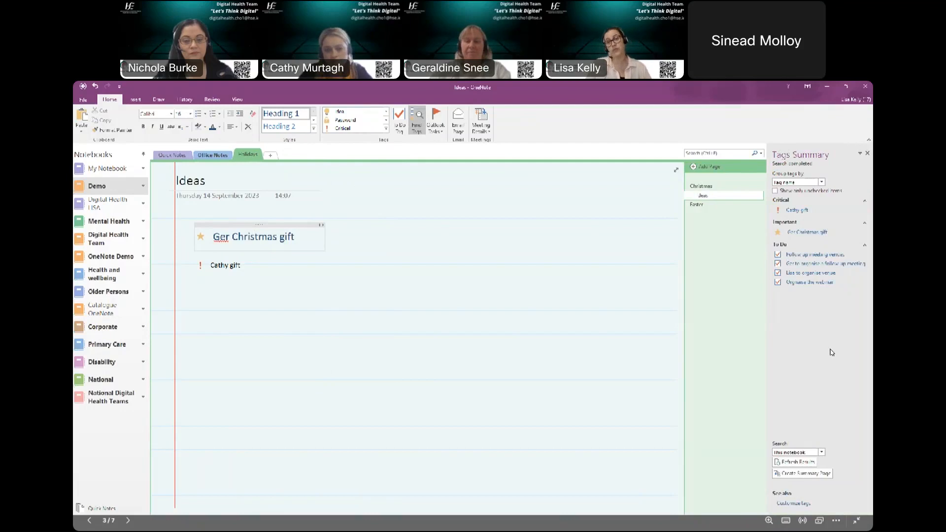
{"action": "left_click", "coordinate": [403, 245]}
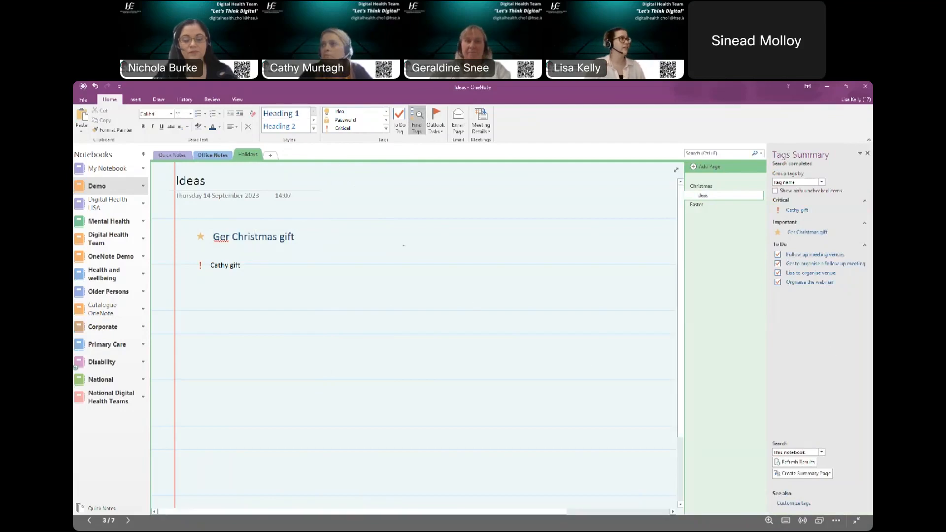
Create a to-do checklist beside the Christmas gift heading with the items "Buy tree" and "Wrap gifts"
{"action": "left_click", "coordinate": [371, 236]}
{"action": "left_click", "coordinate": [398, 121]}
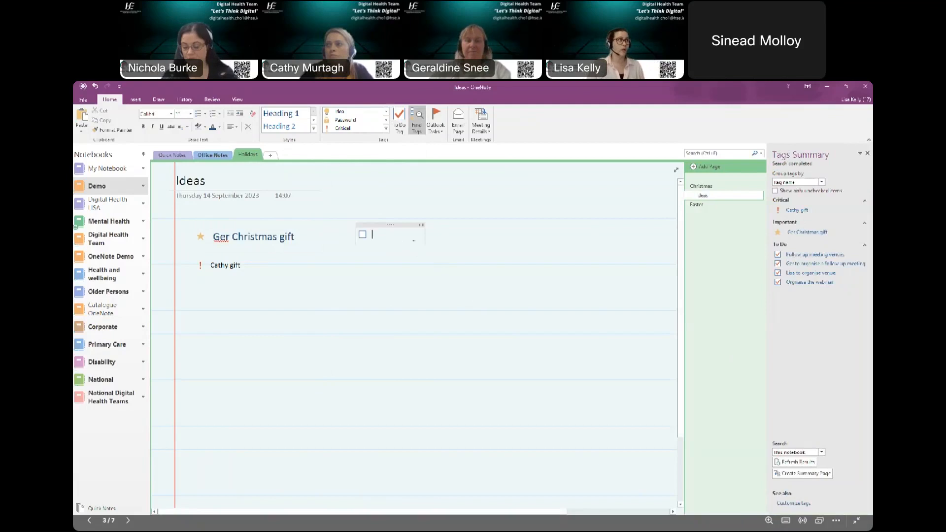
{"action": "type", "text": "Buy tr"}
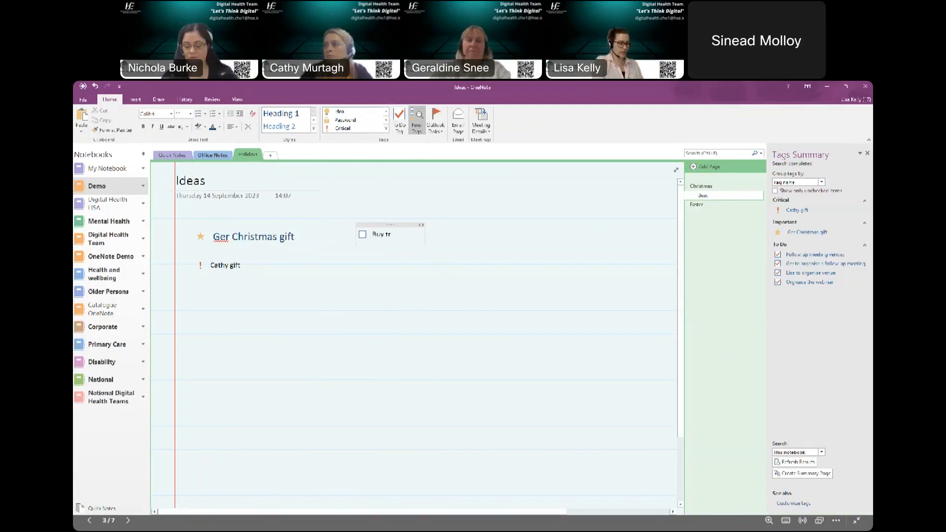
{"action": "type", "text": "ee"}
{"action": "key", "text": "Return"}
{"action": "type", "text": "Wrap gifts"}
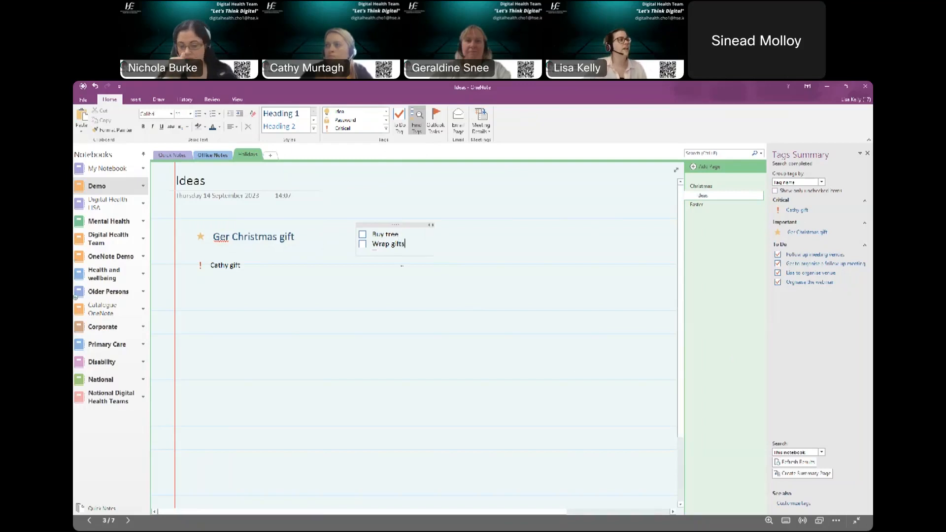
{"action": "key", "text": "Return"}
{"action": "key", "text": "BackSpace"}
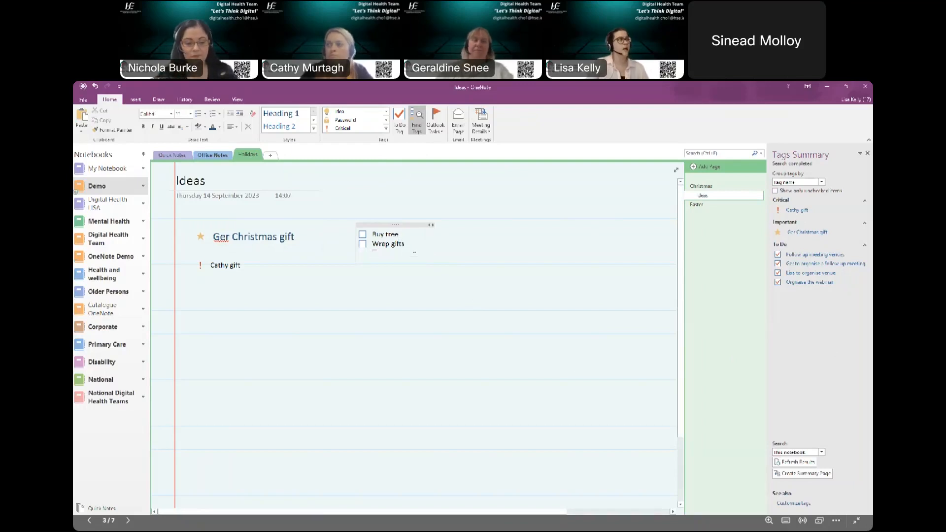
{"action": "key", "text": "BackSpace"}
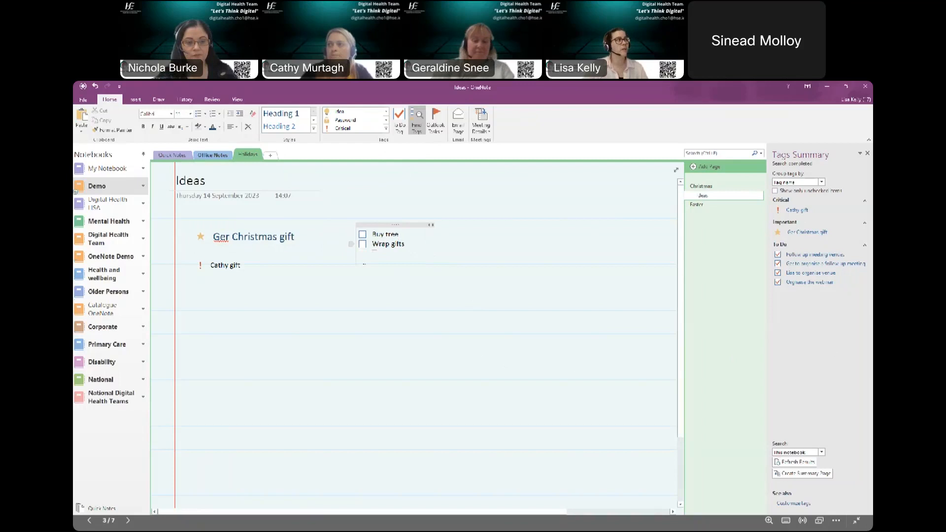
Mark both checklist items as done and move the checklist closer to the Christmas gift heading
{"action": "left_click", "coordinate": [362, 234]}
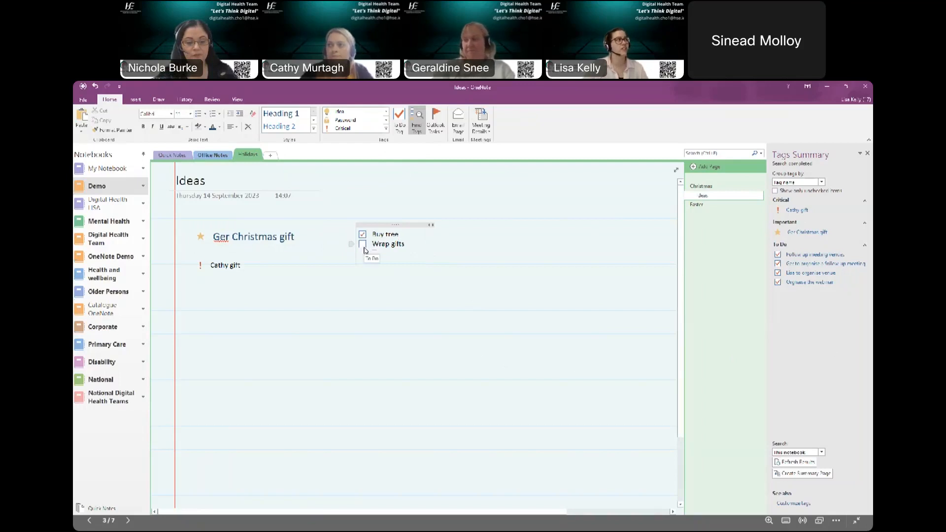
{"action": "left_click_drag", "start_coordinate": [395, 225], "coordinate": [350, 225]}
{"action": "left_click", "coordinate": [236, 301]}
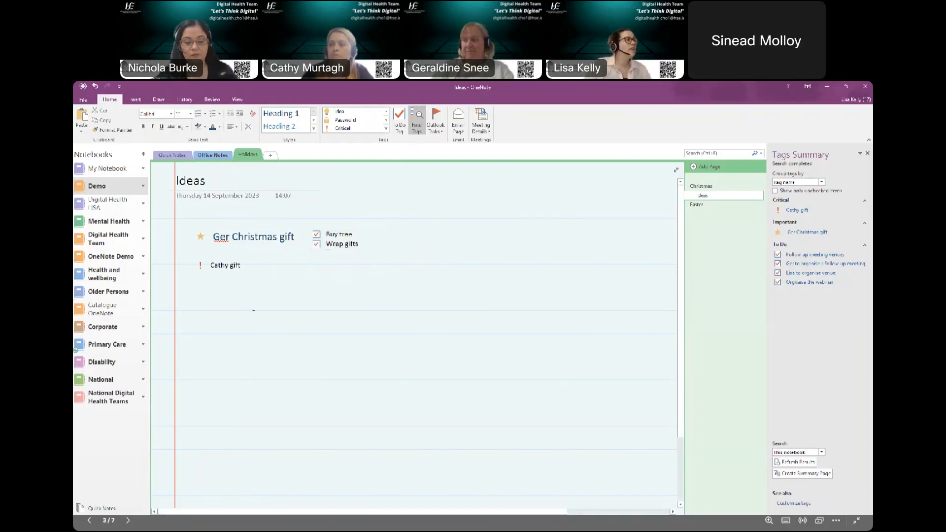
Add a "Book holiday" note beside the checklist and flag it as an Outlook task for today
{"action": "left_click", "coordinate": [430, 234]}
{"action": "type", "text": "Book holiday"}
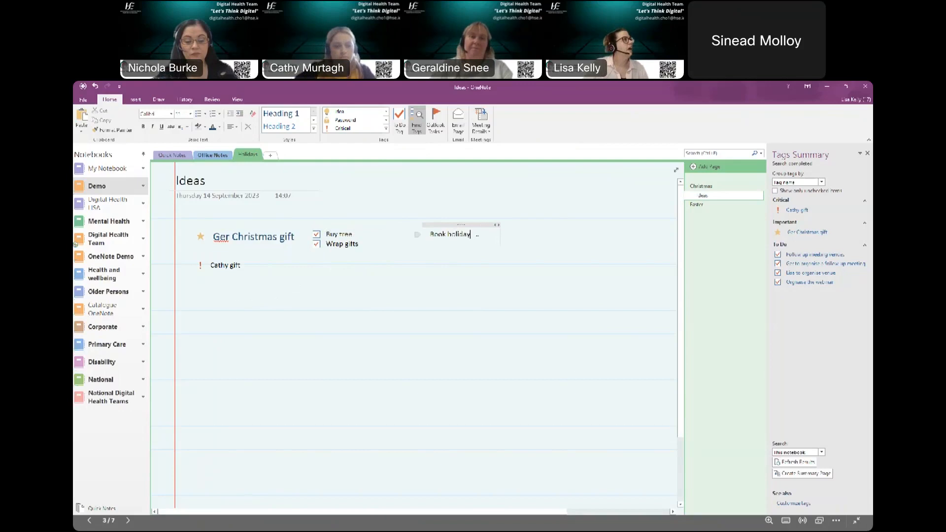
{"action": "left_click", "coordinate": [417, 235]}
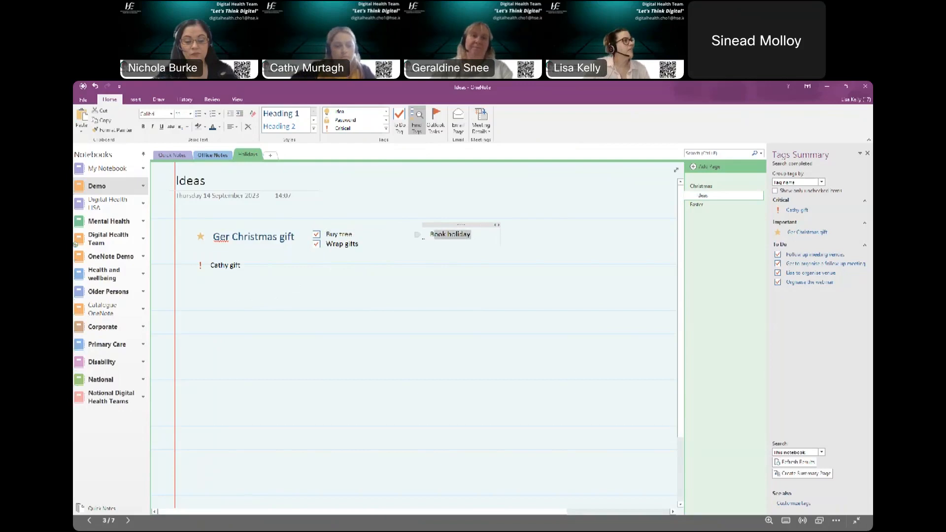
{"action": "left_click", "coordinate": [435, 122]}
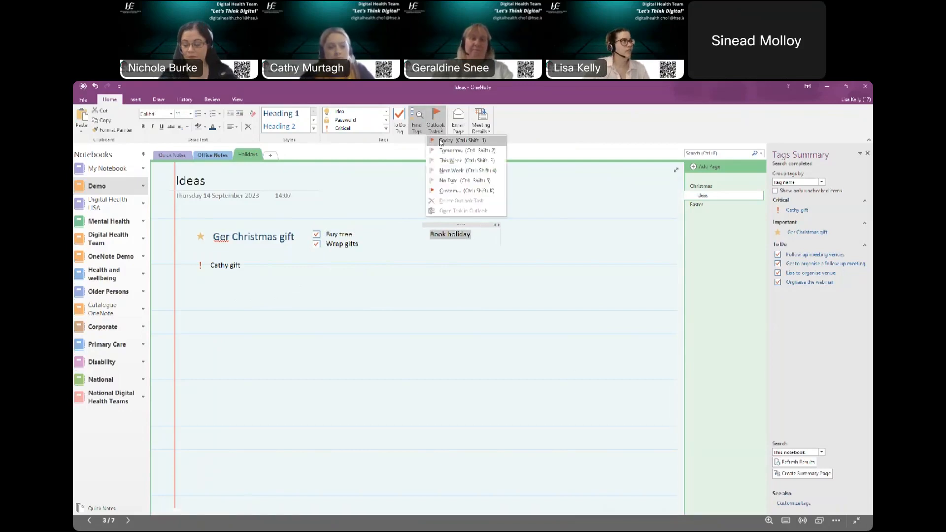
{"action": "left_click", "coordinate": [442, 140]}
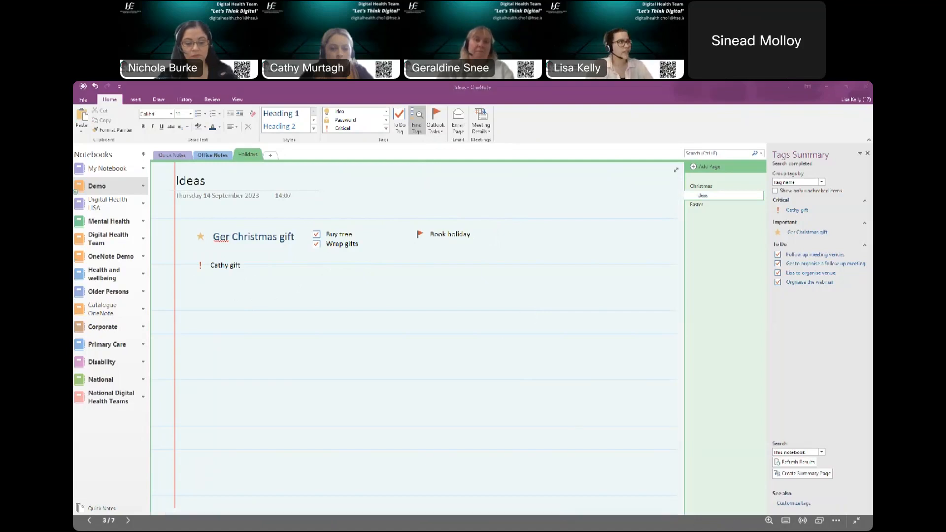
Switch to Outlook, look for the holiday task in its To-Do List, and return to OneNote
{"action": "key", "text": "alt+Tab"}
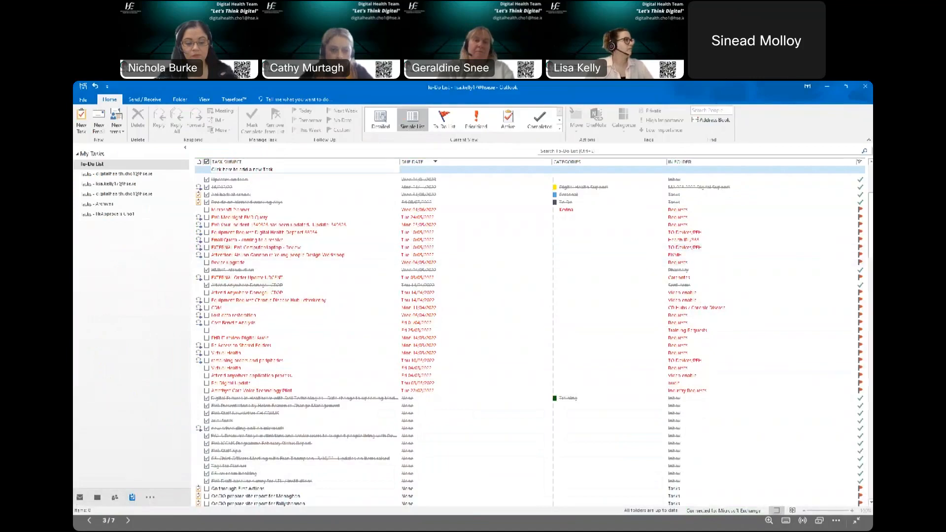
{"action": "mouse_move", "coordinate": [115, 499]}
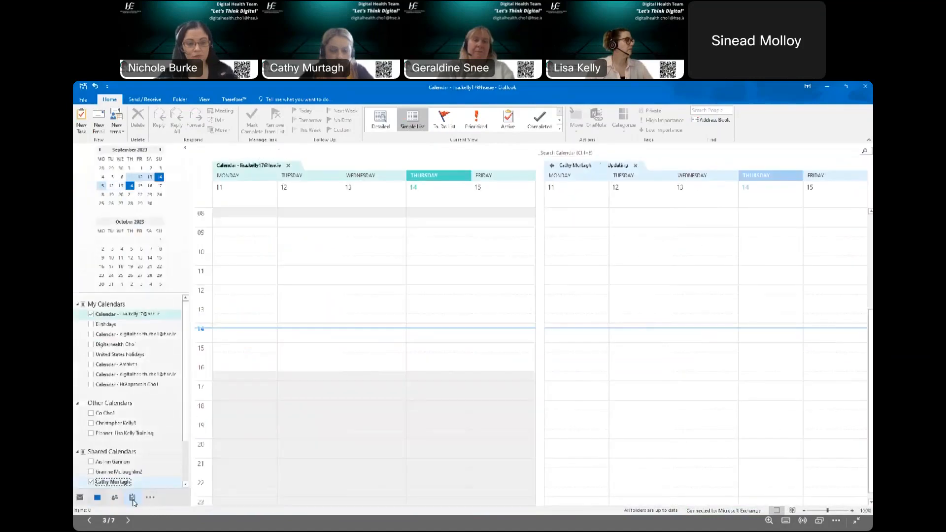
{"action": "left_click", "coordinate": [132, 499]}
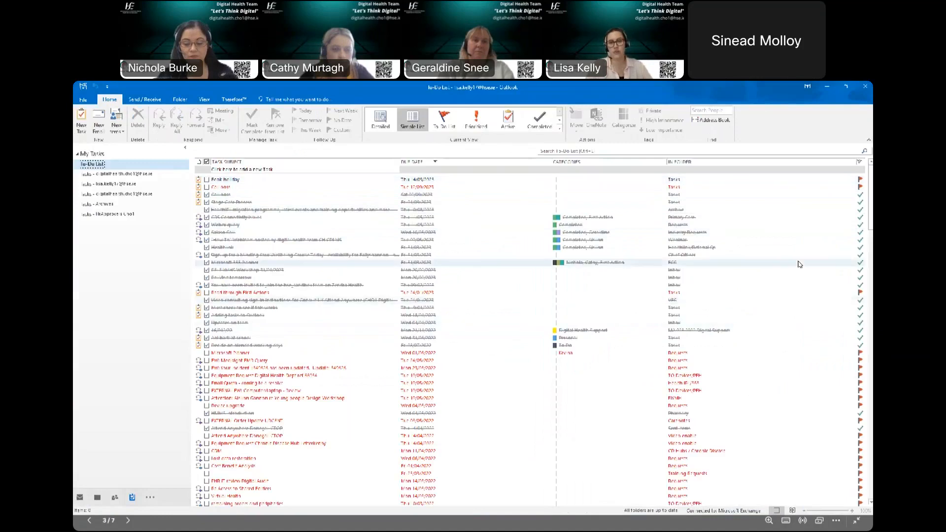
{"action": "left_click", "coordinate": [867, 86]}
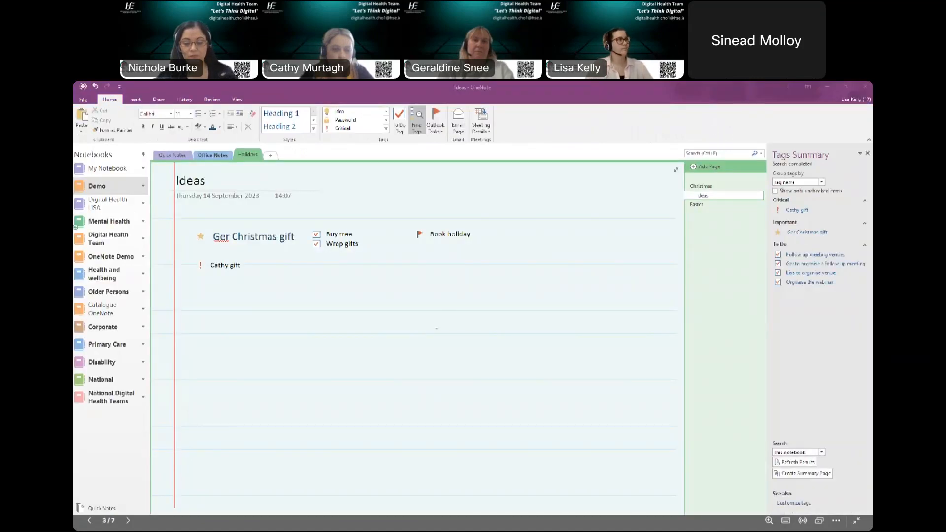
Close the Tags Summary on the Ideas page
{"action": "left_click", "coordinate": [453, 280]}
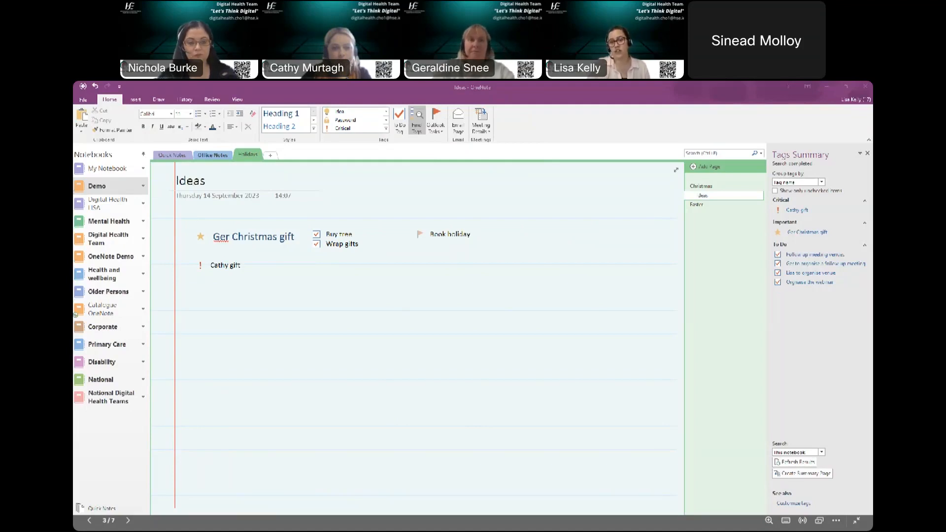
{"action": "left_click", "coordinate": [868, 155]}
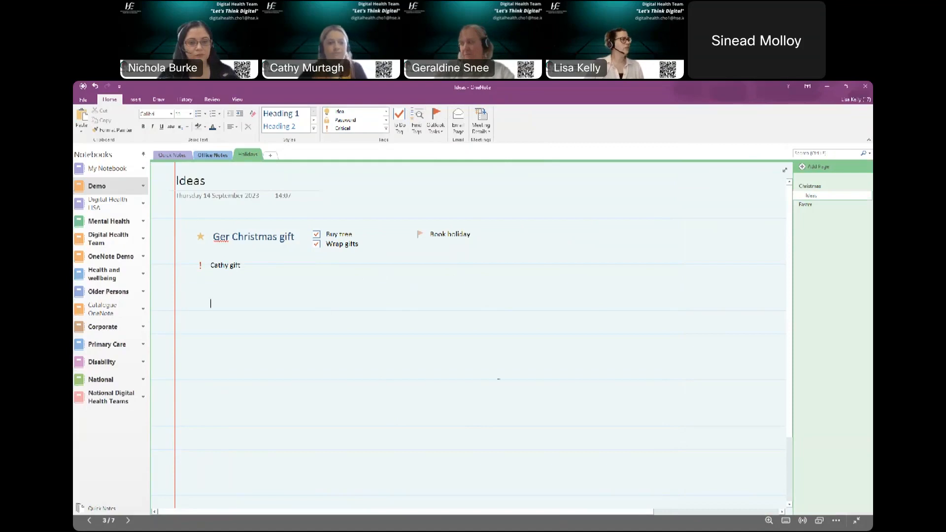
Try to email the Ideas page and to add Outlook meeting details below its notes
{"action": "left_click", "coordinate": [481, 130]}
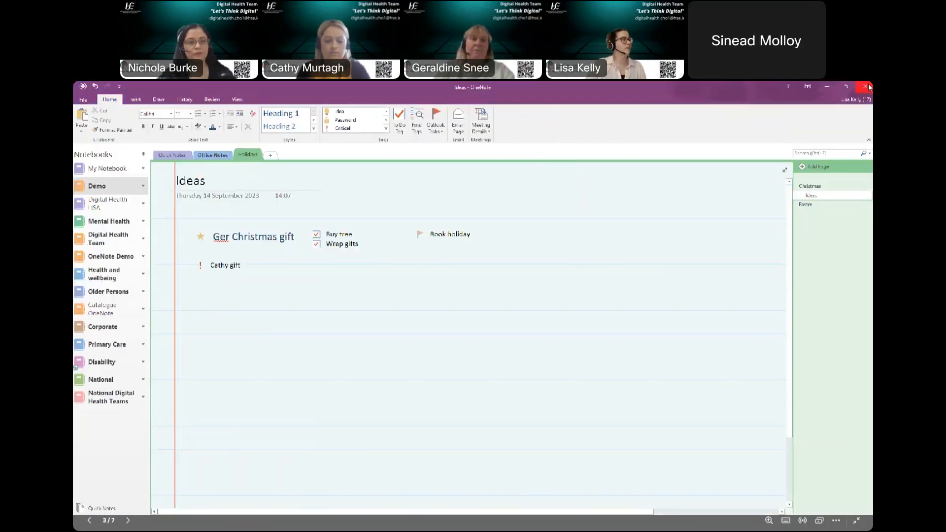
{"action": "left_click", "coordinate": [244, 303]}
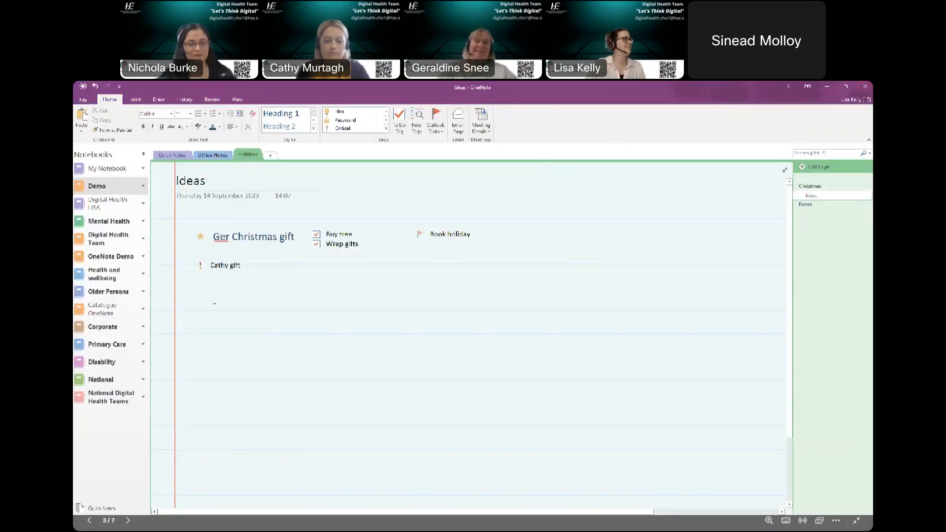
{"action": "left_click", "coordinate": [482, 126]}
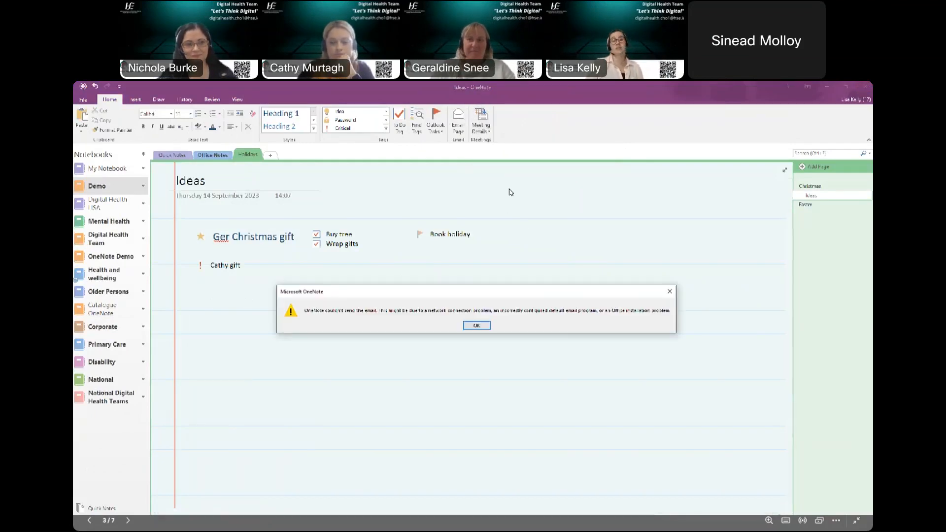
{"action": "left_click", "coordinate": [470, 324]}
{"action": "left_click", "coordinate": [483, 130]}
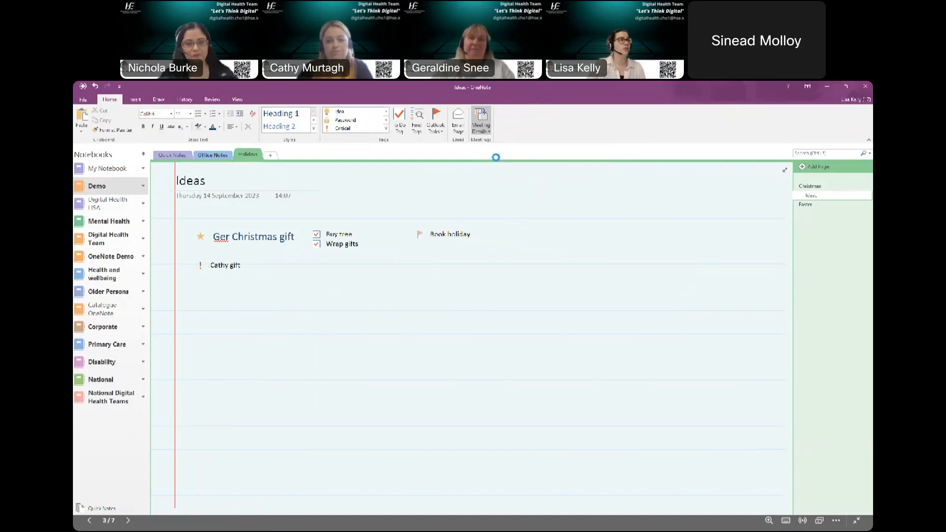
{"action": "left_click", "coordinate": [477, 325]}
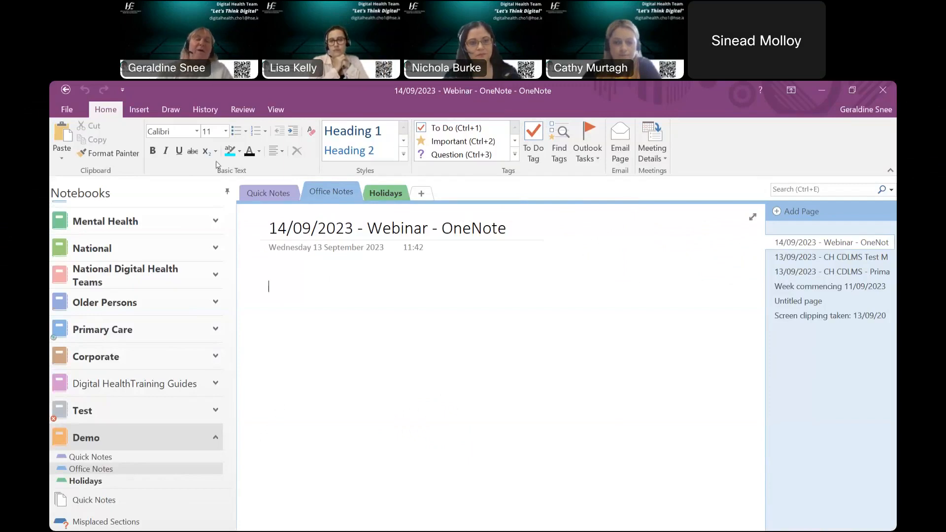
Add a page to the Office Notes section from the Business template Simple Meeting Notes 2
{"action": "left_click", "coordinate": [137, 110]}
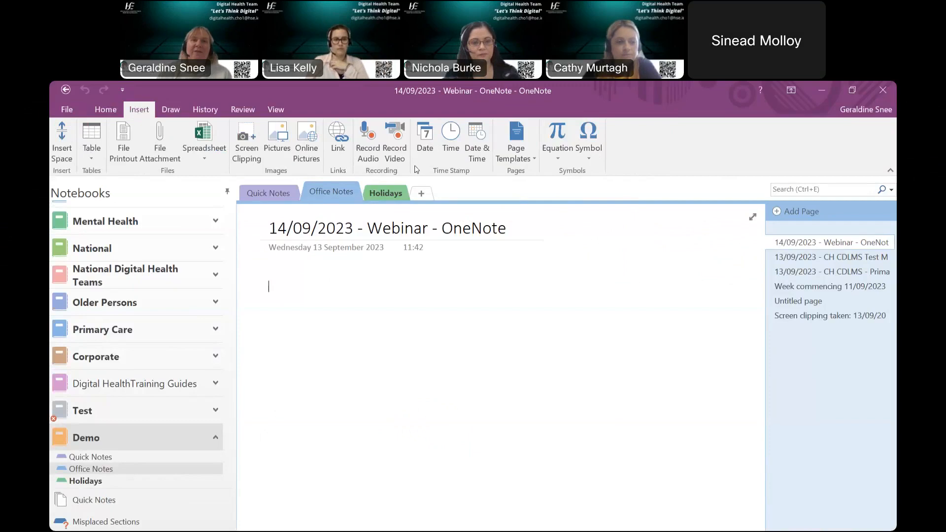
{"action": "left_click", "coordinate": [516, 148]}
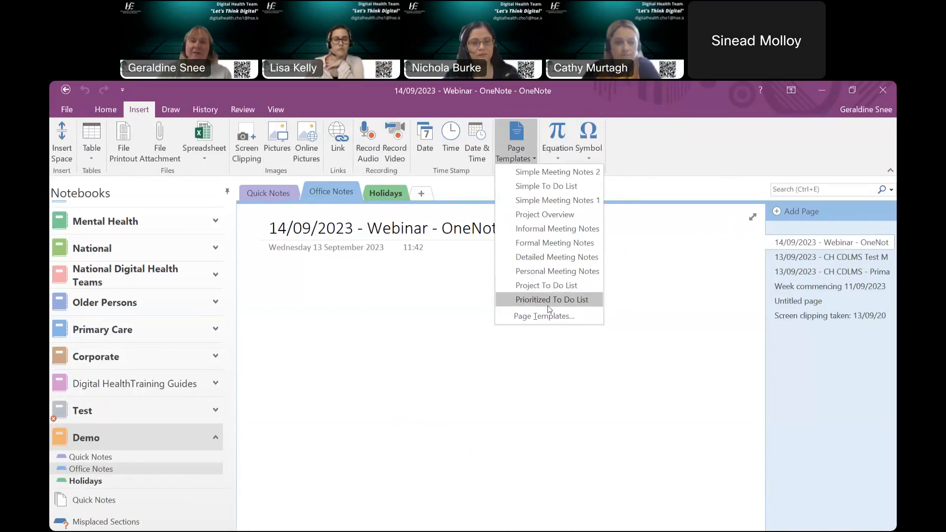
{"action": "left_click", "coordinate": [553, 318]}
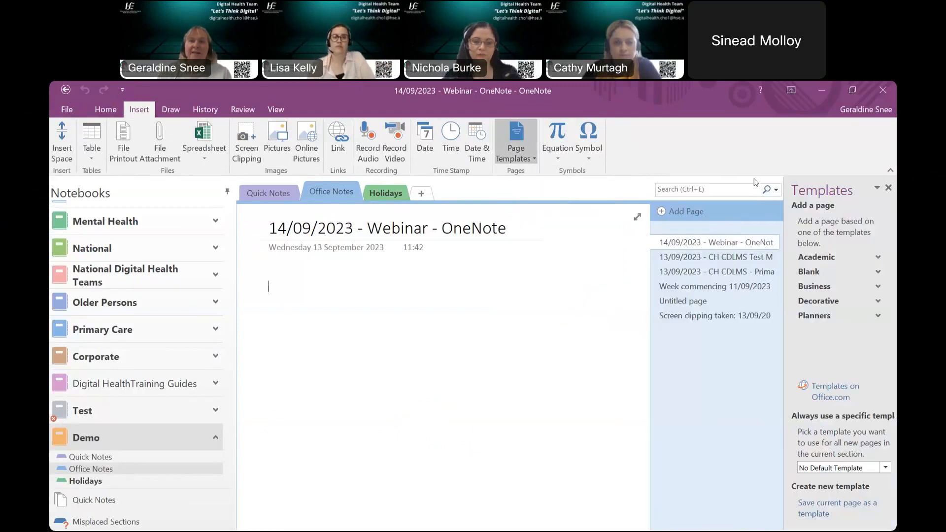
{"action": "left_click", "coordinate": [755, 182]}
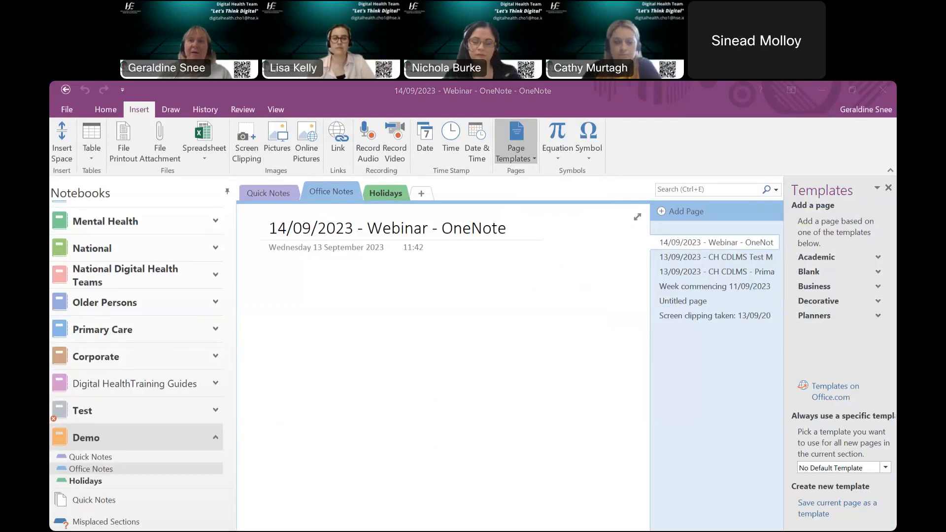
{"action": "left_click", "coordinate": [816, 290]}
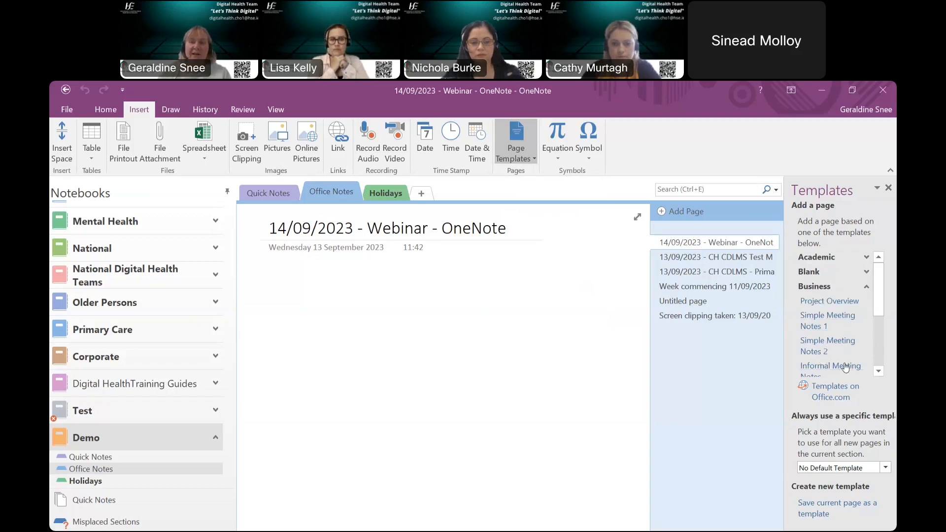
{"action": "left_click", "coordinate": [823, 346]}
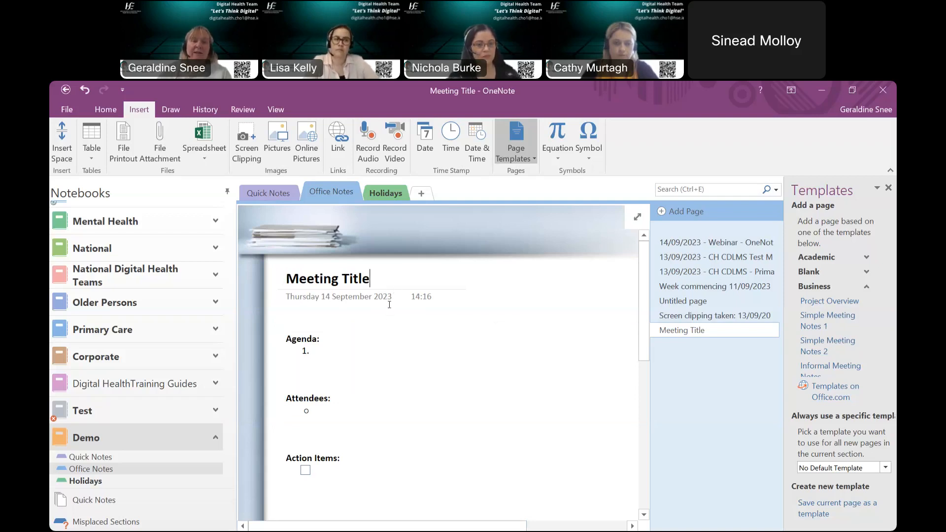
Retitle the meeting notes page as "14/09/2023 - OneNote"
{"action": "key", "text": "BackSpace"}
{"action": "key", "text": "BackSpace"}
{"action": "key", "text": "BackSpace"}
{"action": "key", "text": "BackSpace"}
{"action": "key", "text": "BackSpace"}
{"action": "key", "text": "BackSpace"}
{"action": "key", "text": "BackSpace"}
{"action": "key", "text": "BackSpace"}
{"action": "key", "text": "BackSpace"}
{"action": "key", "text": "BackSpace"}
{"action": "key", "text": "BackSpace"}
{"action": "key", "text": "BackSpace"}
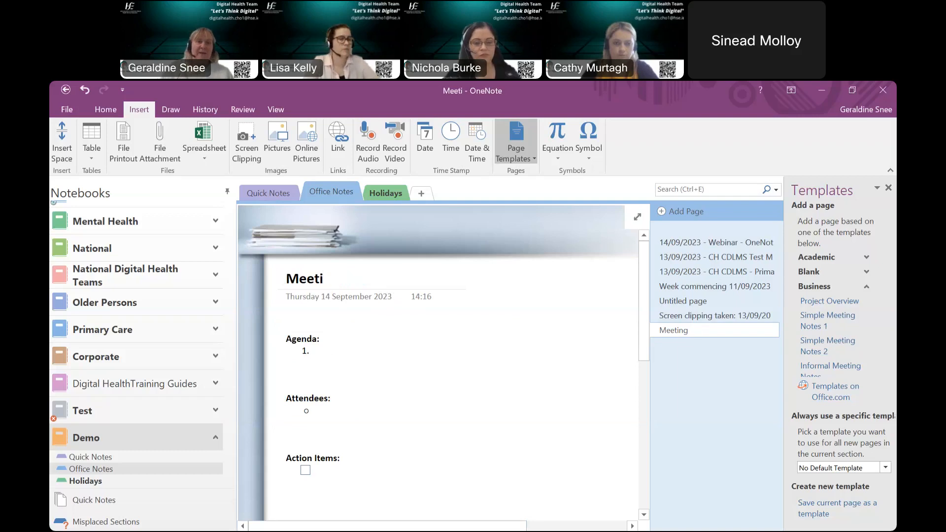
{"action": "key", "text": "BackSpace"}
{"action": "type", "text": "14/0"}
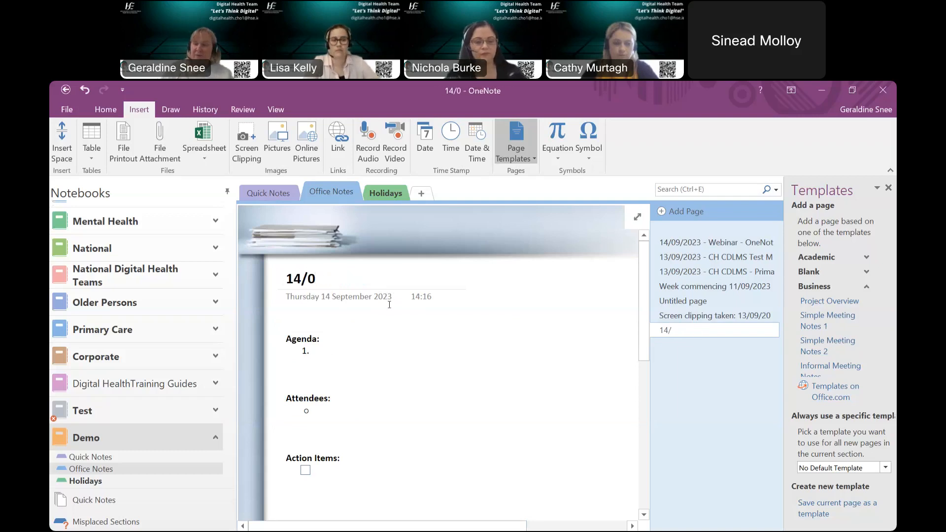
{"action": "type", "text": "9/2023 - "}
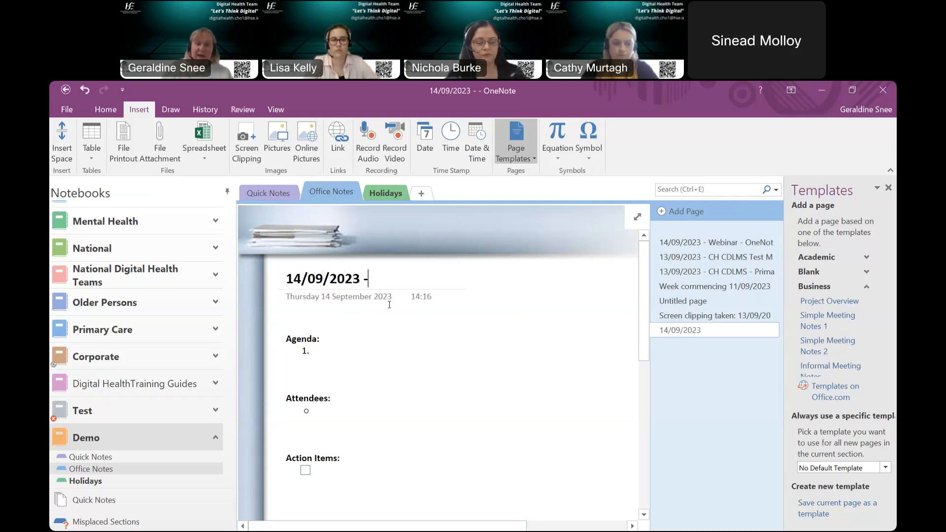
{"action": "type", "text": "OneNote"}
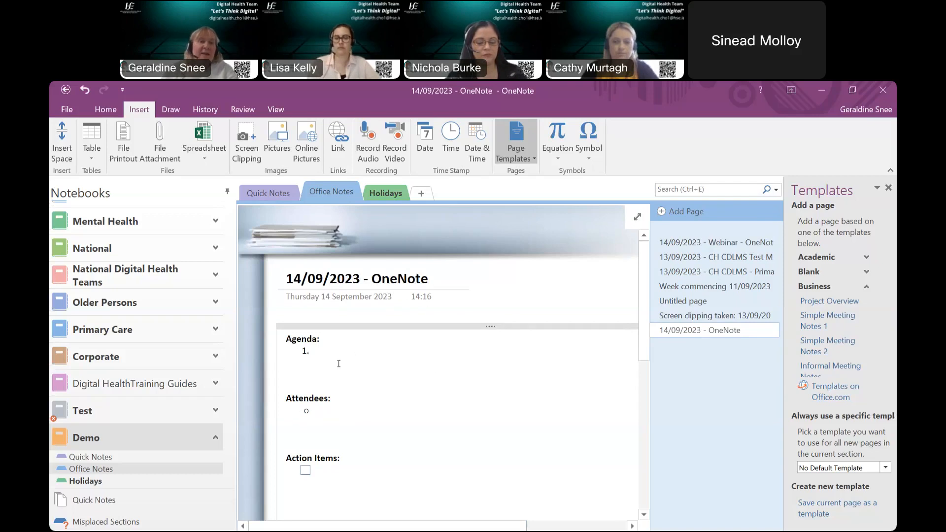
Add a "Meeting" line between the Attendees and Action Items headings, with blank lines above it
{"action": "left_click", "coordinate": [355, 444]}
{"action": "key", "text": "Return"}
{"action": "key", "text": "Return"}
{"action": "key", "text": "Return"}
{"action": "type", "text": "d"}
{"action": "key", "text": "BackSpace"}
{"action": "type", "text": "M"}
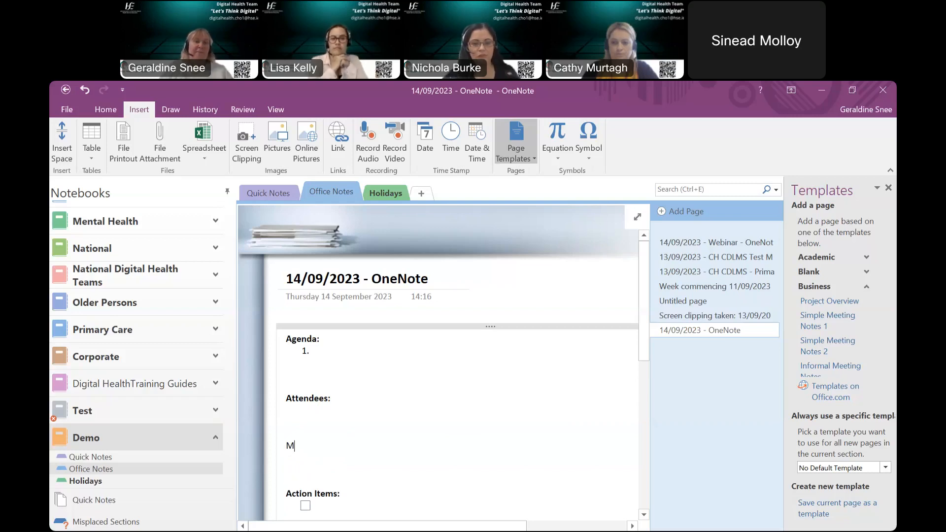
{"action": "type", "text": "eeti ng"}
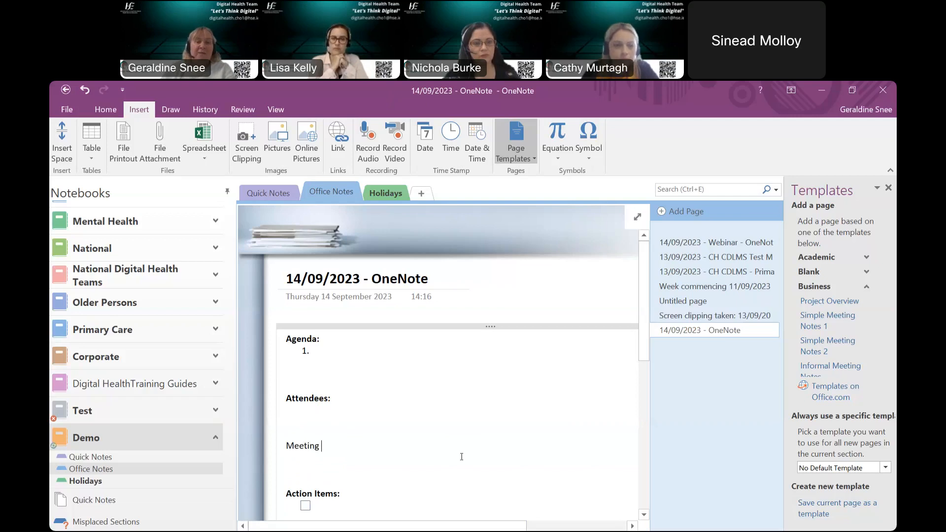
Add action items for one colleague to organise next meeting and another to send out date for meeting, and mark both as done
{"action": "scroll", "coordinate": [427, 460], "scroll_direction": "down", "scroll_amount": 2}
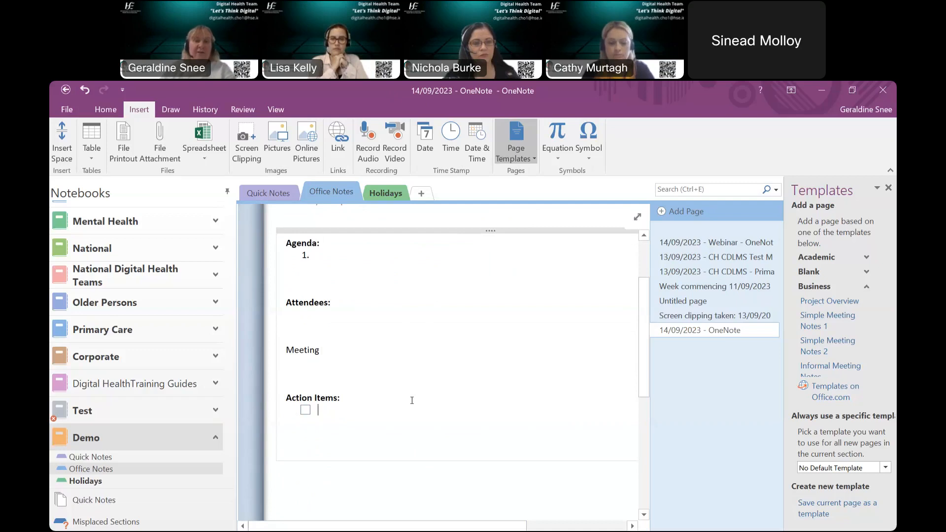
{"action": "type", "text": "Lisa to organise next m"}
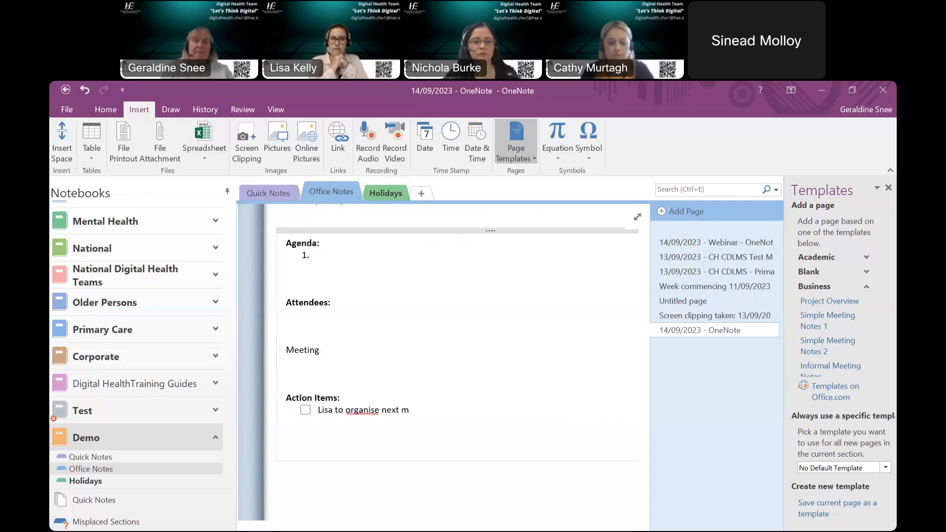
{"action": "type", "text": "eeting"}
{"action": "key", "text": "Return"}
{"action": "type", "text": "Catey t to send out"}
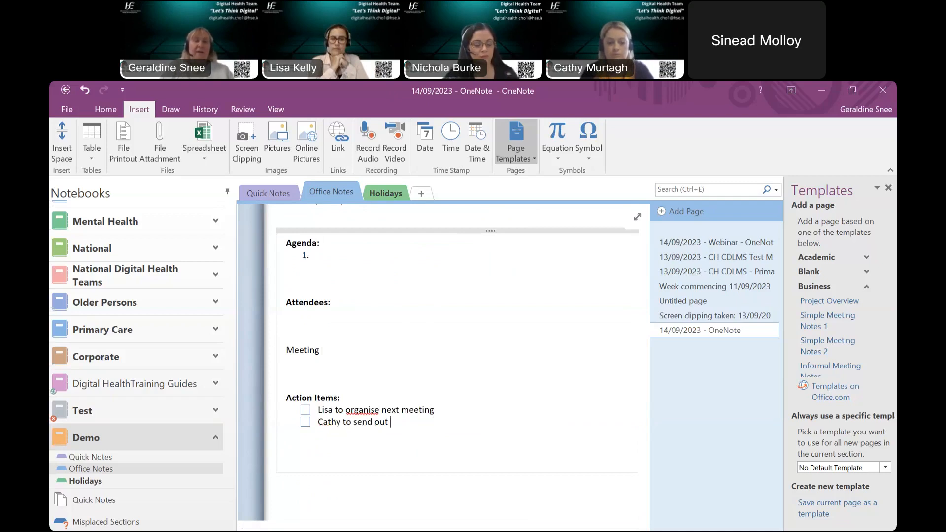
{"action": "type", "text": " date for meeting"}
{"action": "key", "text": "Return"}
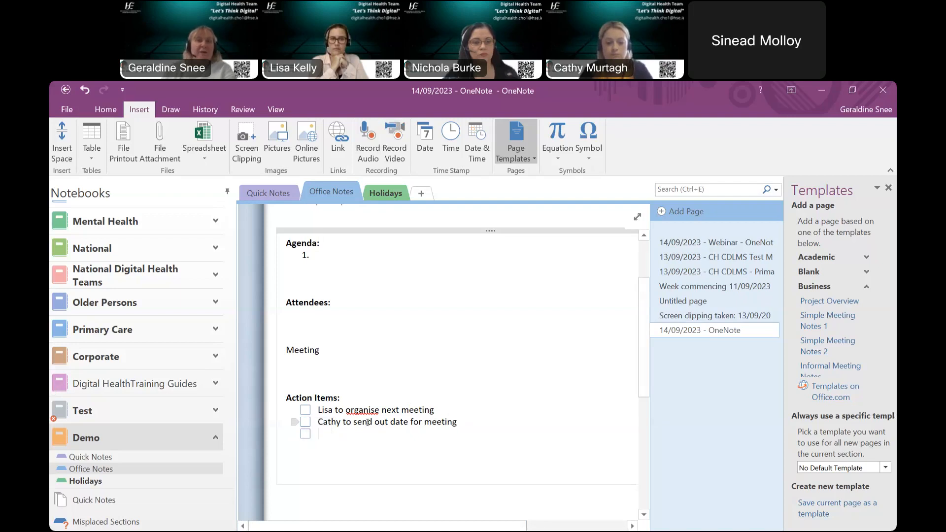
{"action": "left_click", "coordinate": [306, 412]}
{"action": "left_click", "coordinate": [306, 422]}
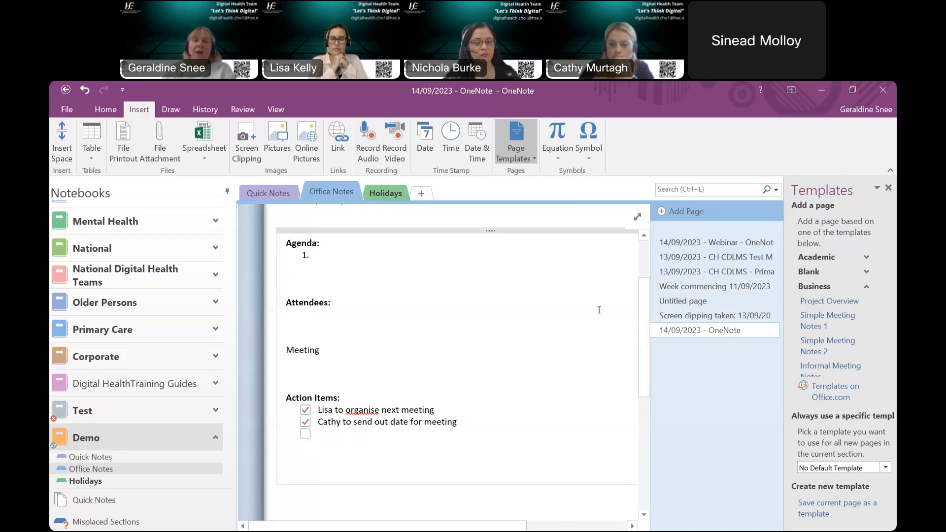
Add another page to the section from the Planners template Simple To Do List
{"action": "left_click", "coordinate": [865, 288]}
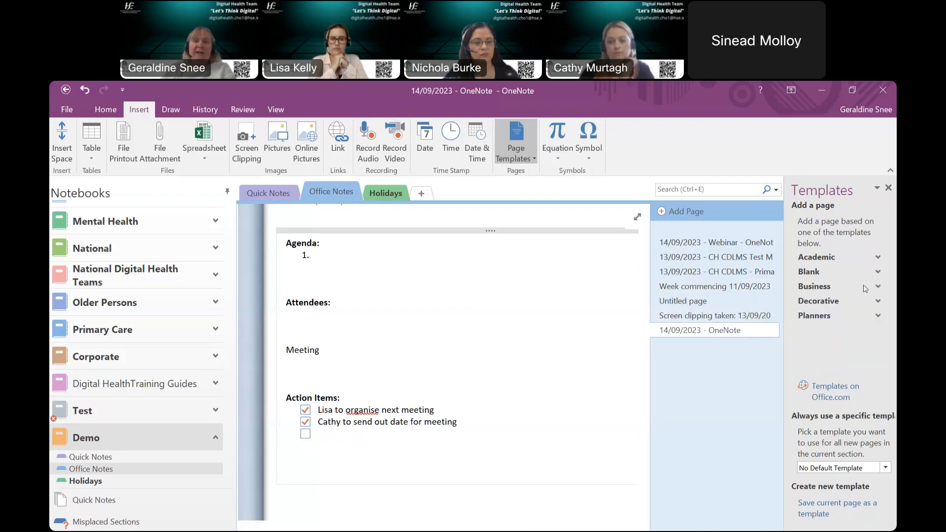
{"action": "left_click", "coordinate": [876, 316]}
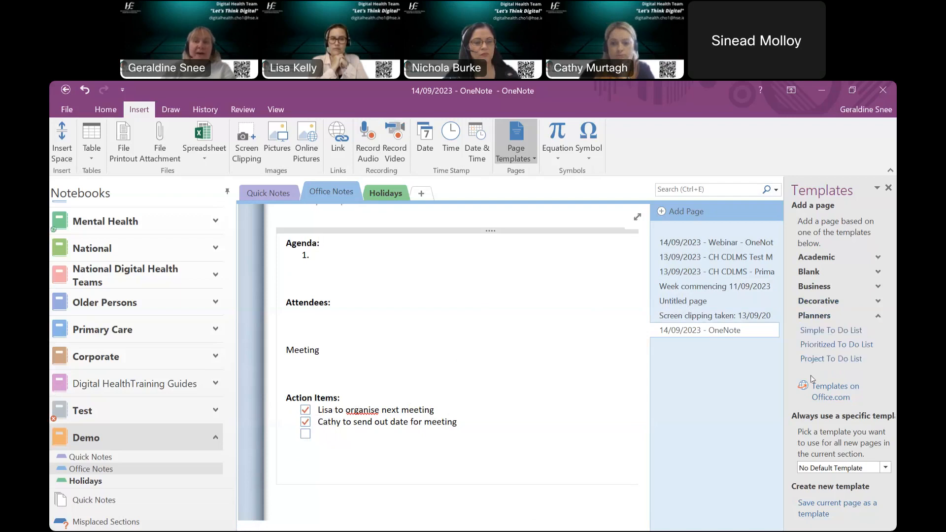
{"action": "left_click", "coordinate": [840, 332]}
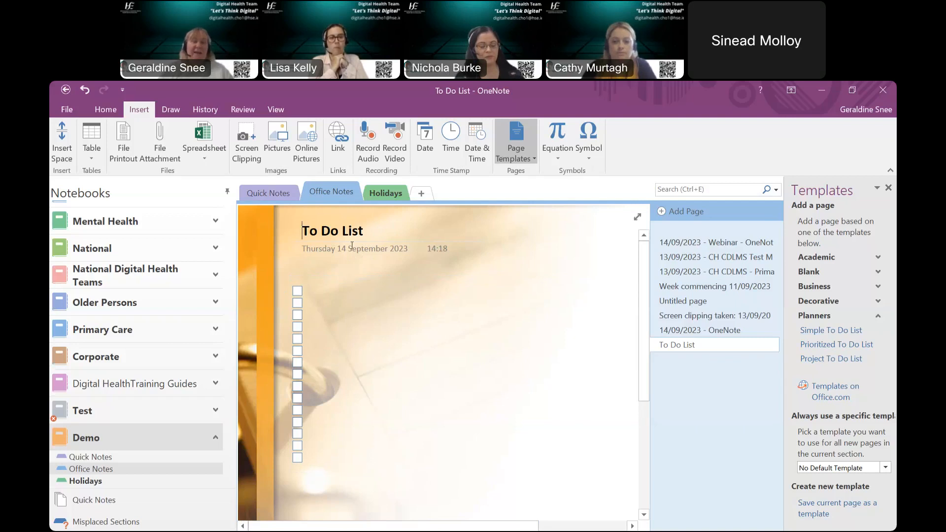
Enter "Read the Email before sending" as the first to-do item and mark the first two checkboxes as done
{"action": "left_click", "coordinate": [346, 294]}
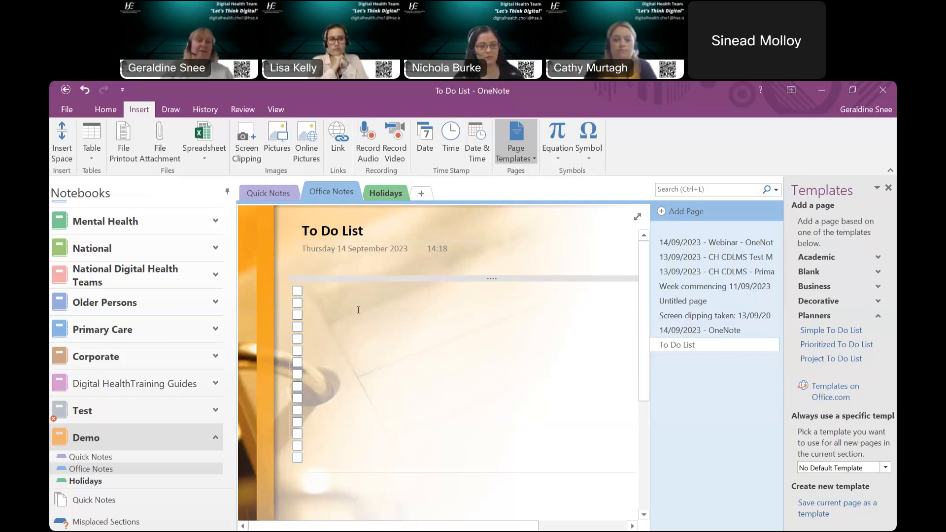
{"action": "type", "text": "REad the"}
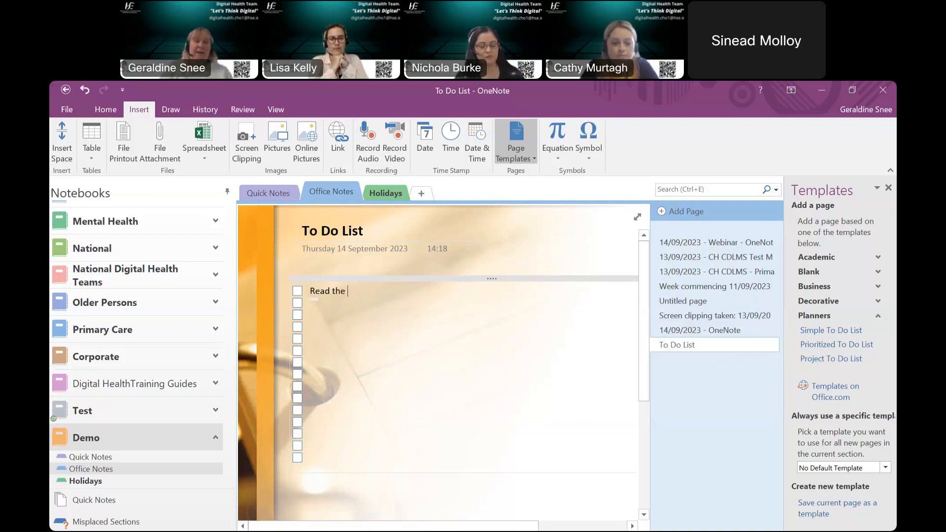
{"action": "type", "text": " Email before sending"}
{"action": "key", "text": "Return"}
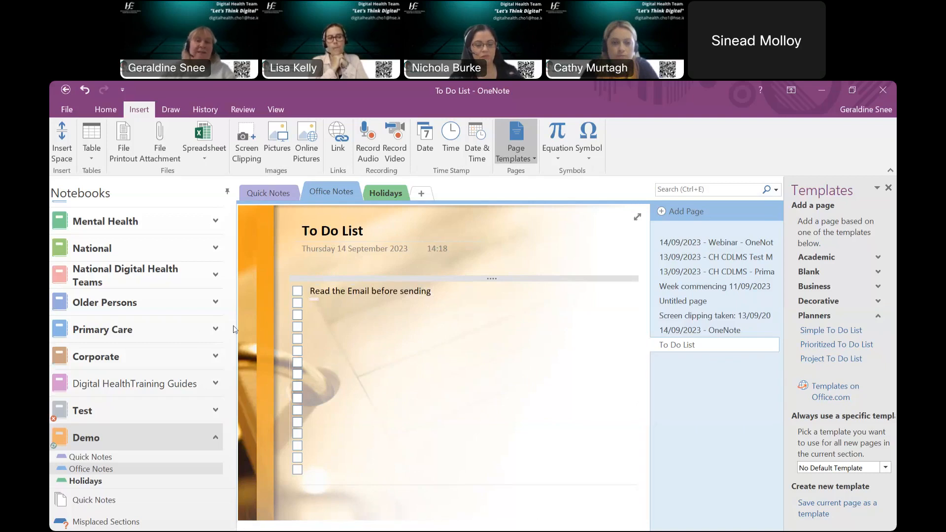
{"action": "left_click", "coordinate": [297, 290]}
{"action": "left_click", "coordinate": [297, 303]}
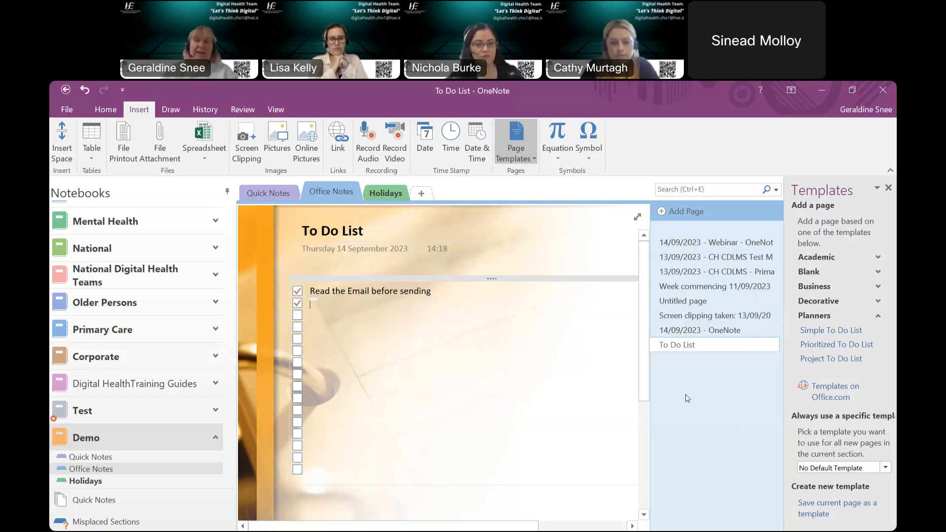
Close the page templates and insert a table of four columns and four rows below the first to-do item
{"action": "left_click", "coordinate": [876, 318]}
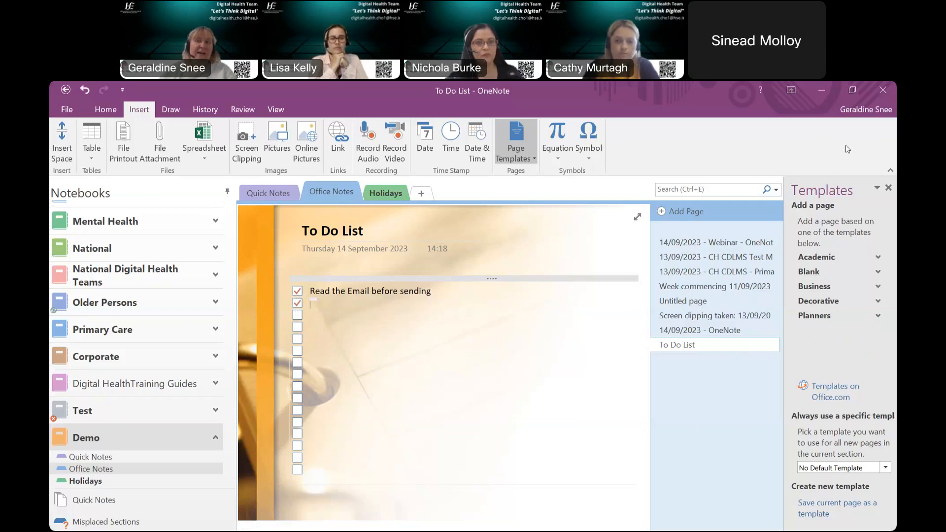
{"action": "left_click", "coordinate": [889, 189]}
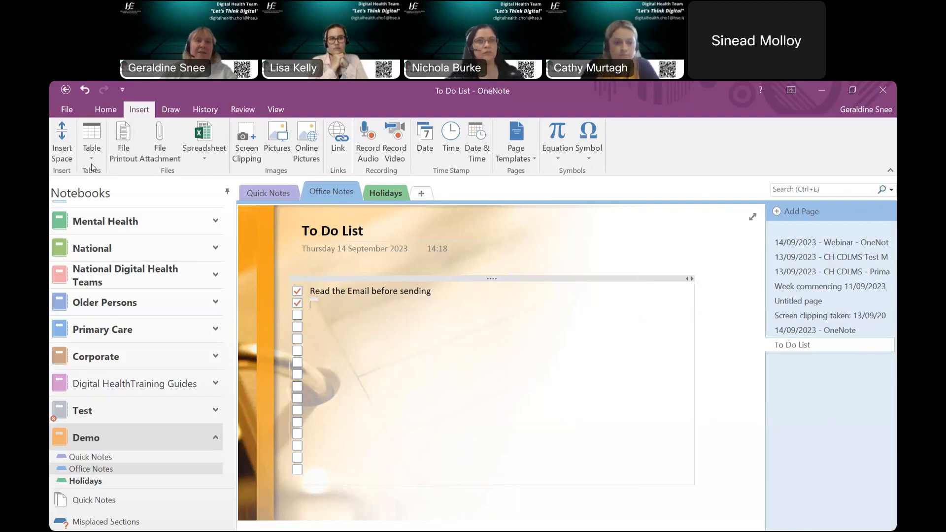
{"action": "left_click", "coordinate": [86, 135]}
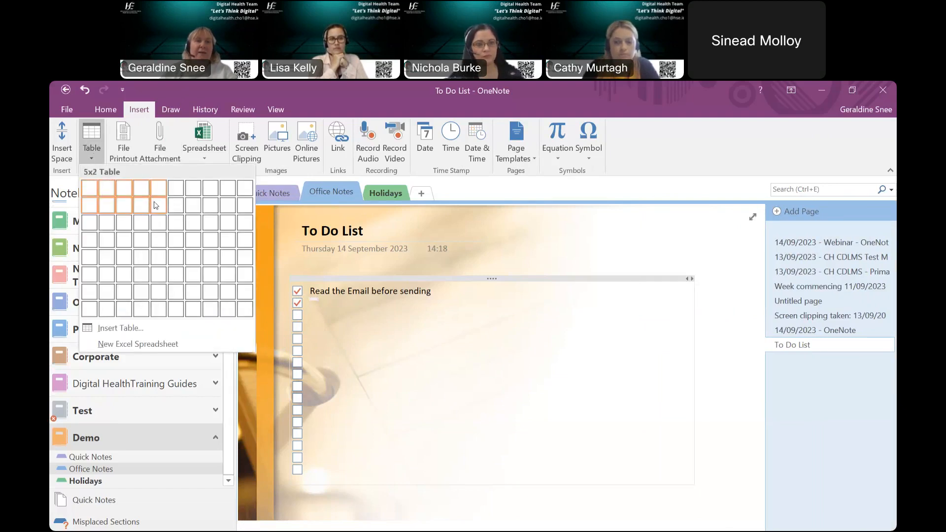
{"action": "left_click", "coordinate": [149, 241]}
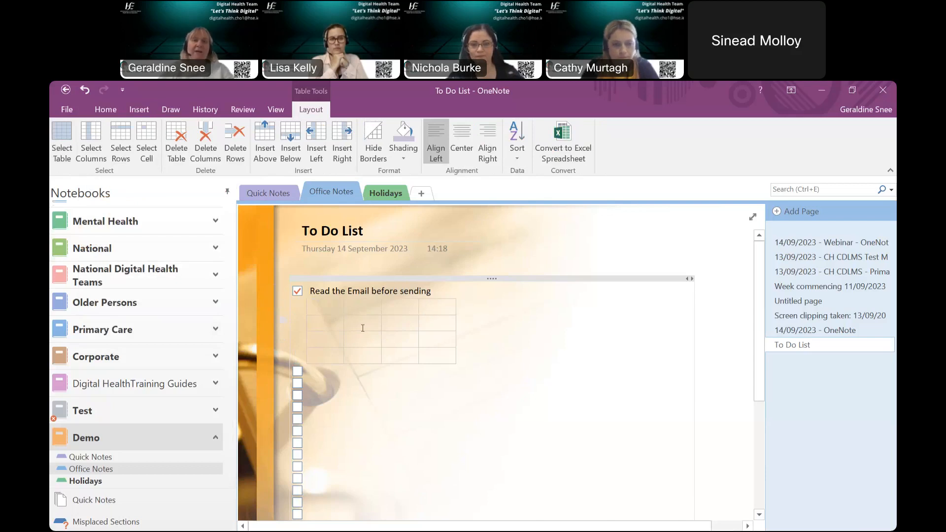
Enter One, Two, Three and four as the table's column headings and shade that row dark blue
{"action": "type", "text": "One"}
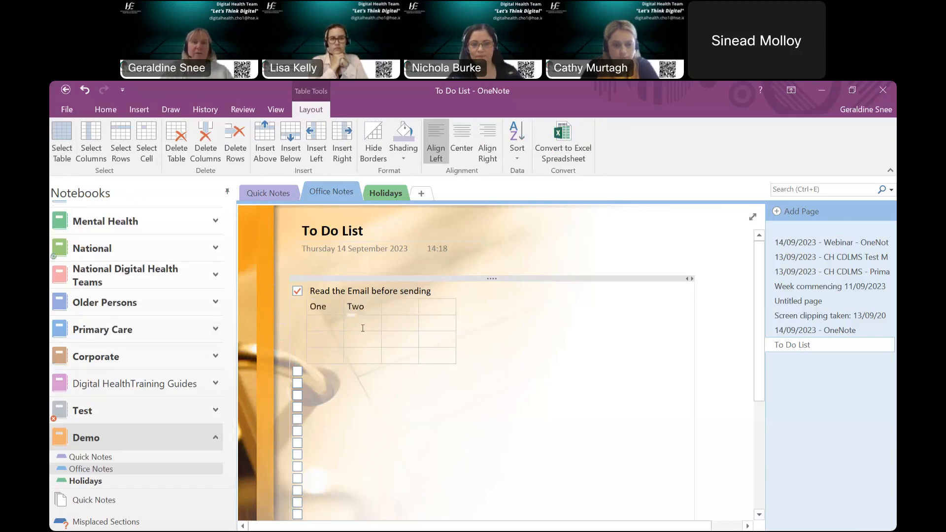
{"action": "key", "text": "Tab"}
{"action": "type", "text": "f"}
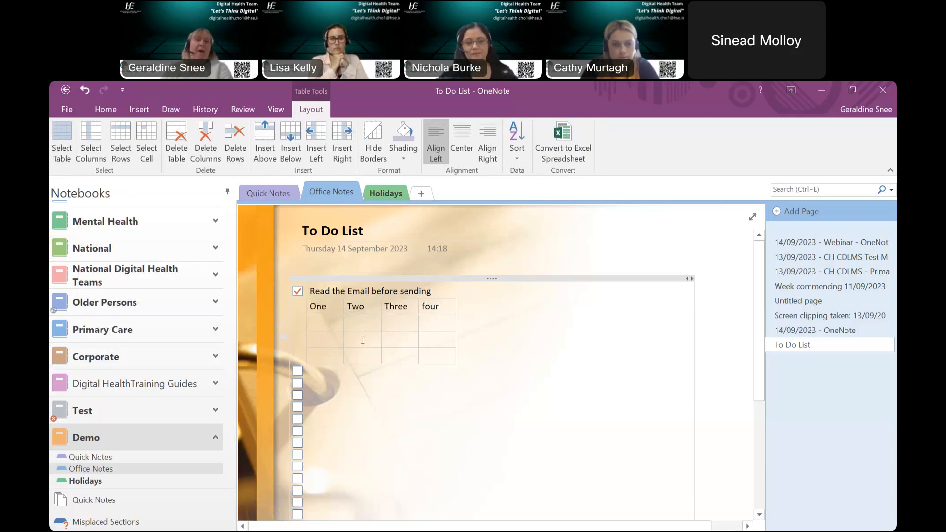
{"action": "left_click_drag", "start_coordinate": [376, 306], "coordinate": [425, 305]}
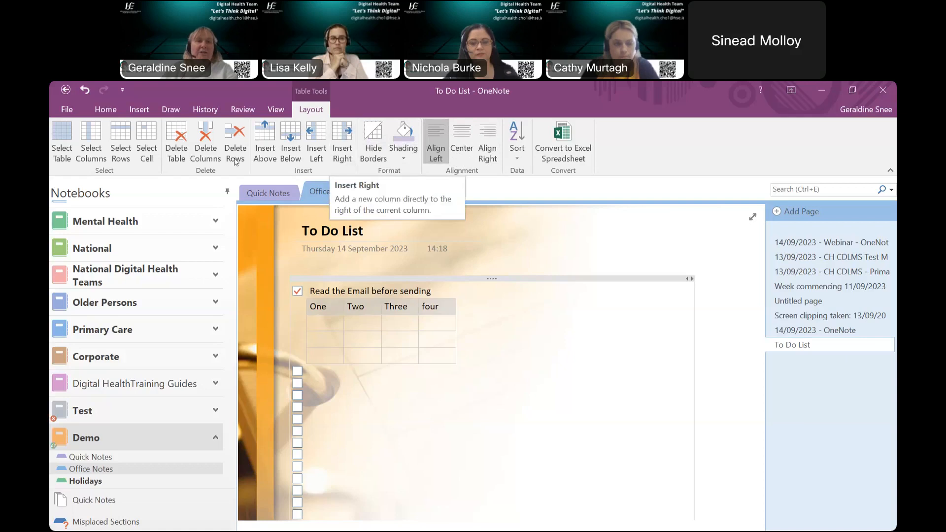
{"action": "left_click", "coordinate": [408, 154]}
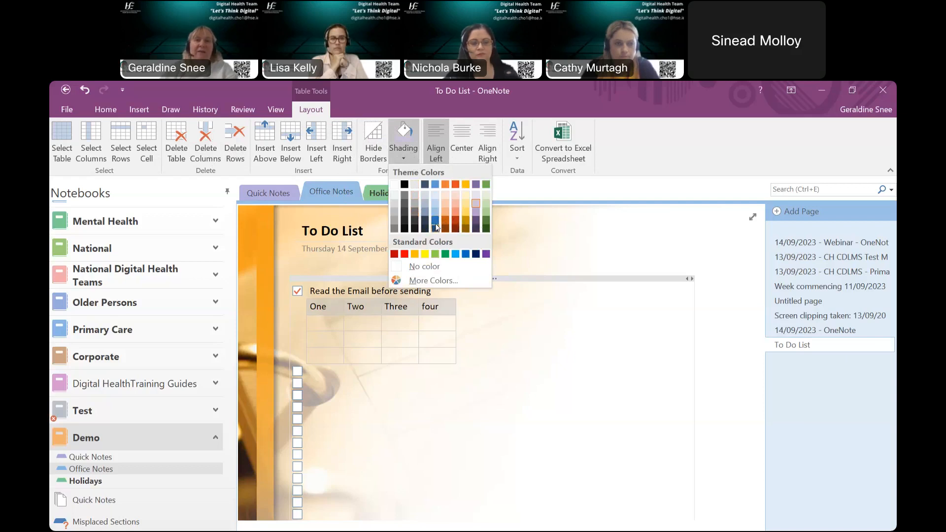
{"action": "left_click", "coordinate": [437, 221]}
{"action": "left_click", "coordinate": [374, 322]}
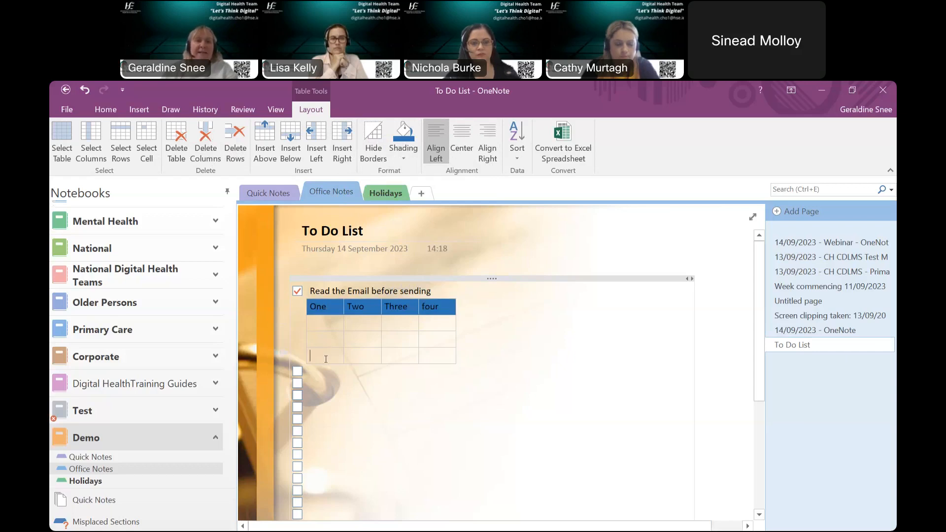
Delete the table's last row and convert the table to an Excel spreadsheet
{"action": "left_click_drag", "start_coordinate": [335, 353], "coordinate": [428, 354]}
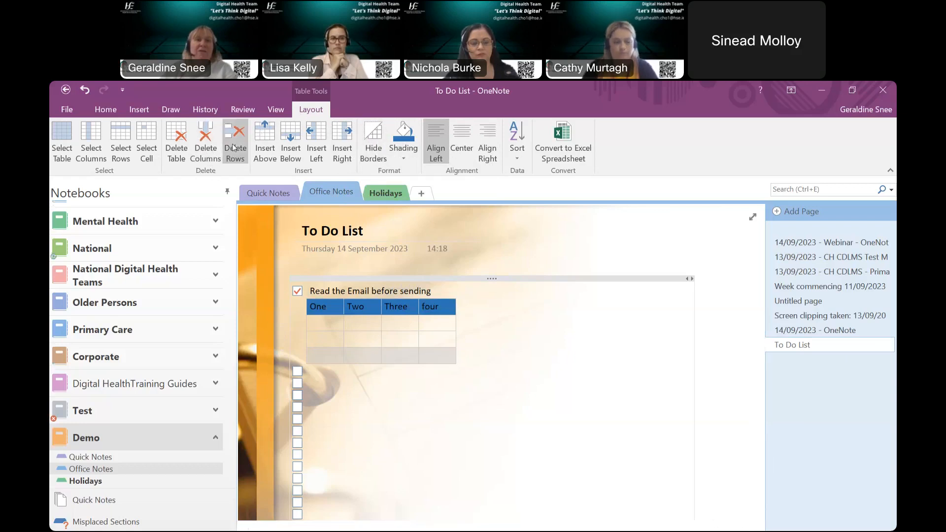
{"action": "left_click", "coordinate": [235, 148]}
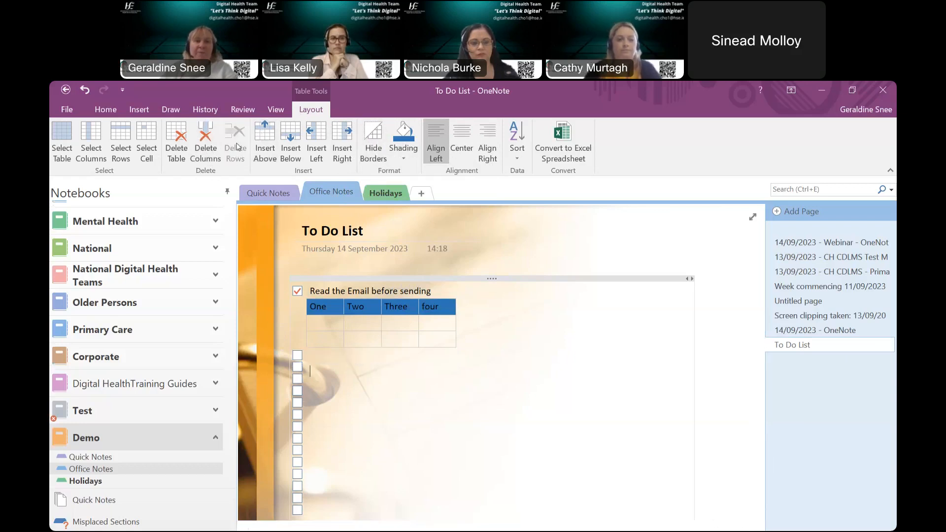
{"action": "left_click", "coordinate": [346, 337]}
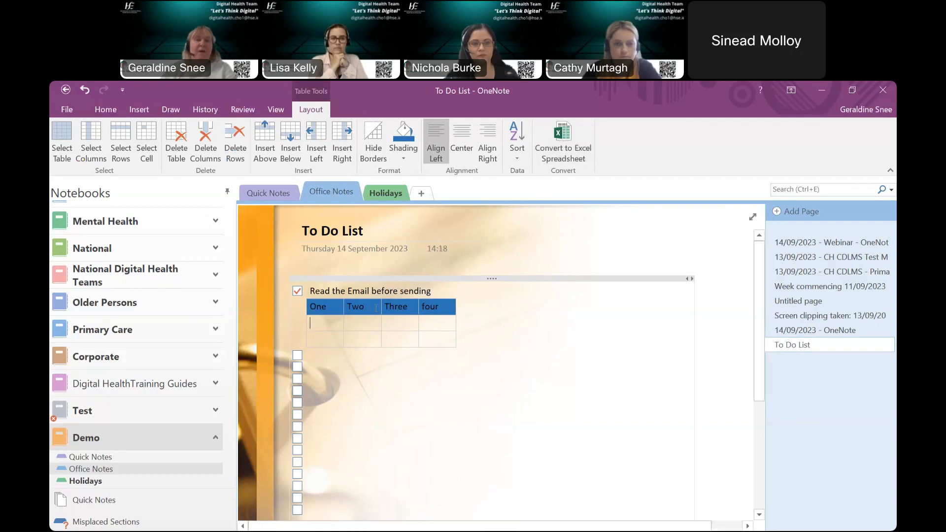
{"action": "left_click", "coordinate": [573, 158]}
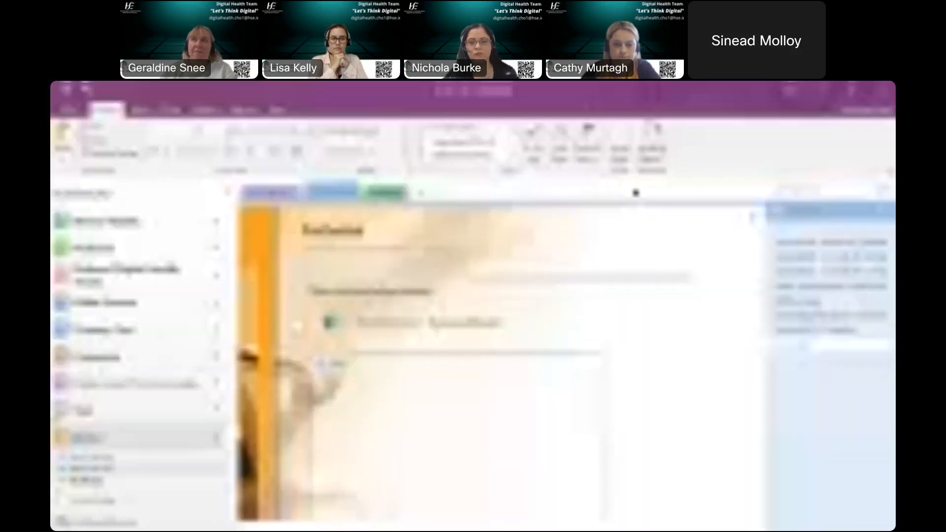
Edit the embedded spreadsheet and enter 7, 8, 8 and 9 in the third row, under the four headings
{"action": "left_click", "coordinate": [326, 364]}
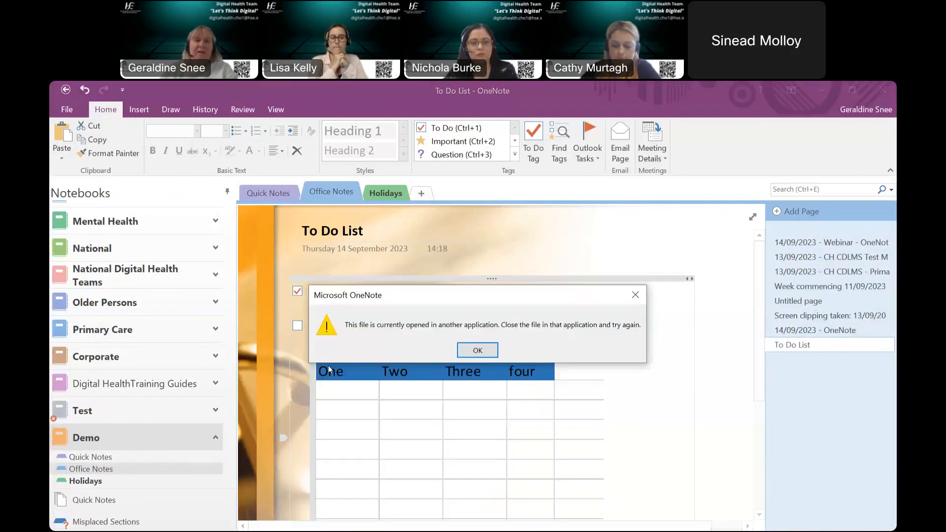
{"action": "left_click", "coordinate": [477, 349]}
{"action": "left_click", "coordinate": [461, 382]}
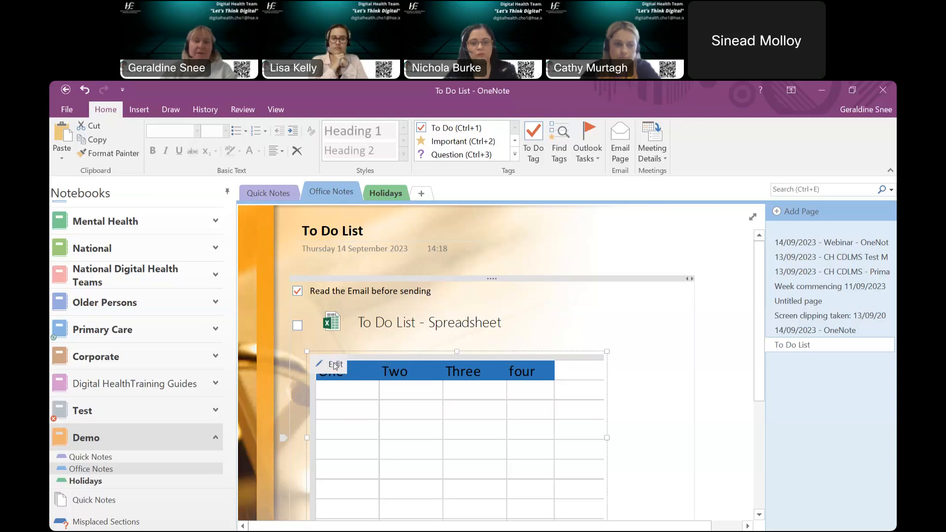
{"action": "left_click", "coordinate": [329, 365]}
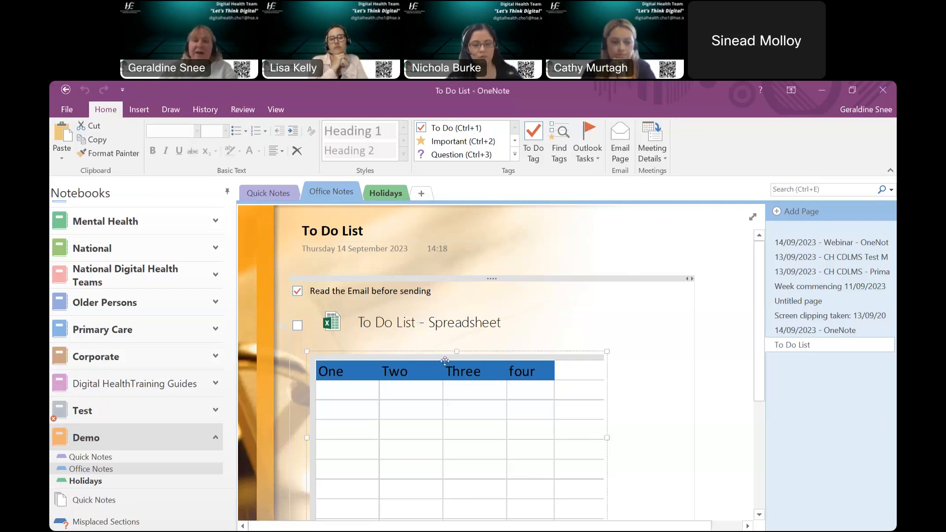
{"action": "left_click", "coordinate": [459, 456]}
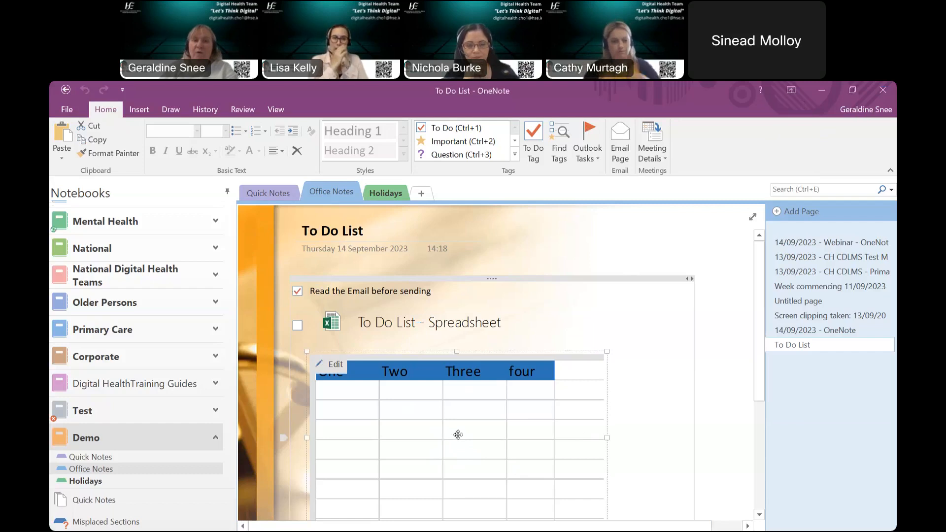
{"action": "scroll", "coordinate": [458, 435], "scroll_direction": "down", "scroll_amount": 3}
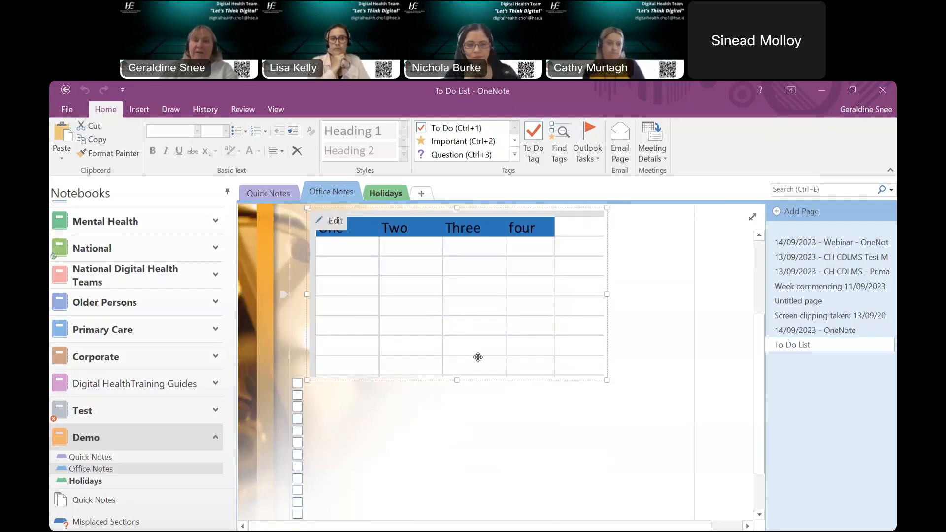
{"action": "scroll", "coordinate": [478, 356], "scroll_direction": "up", "scroll_amount": 2}
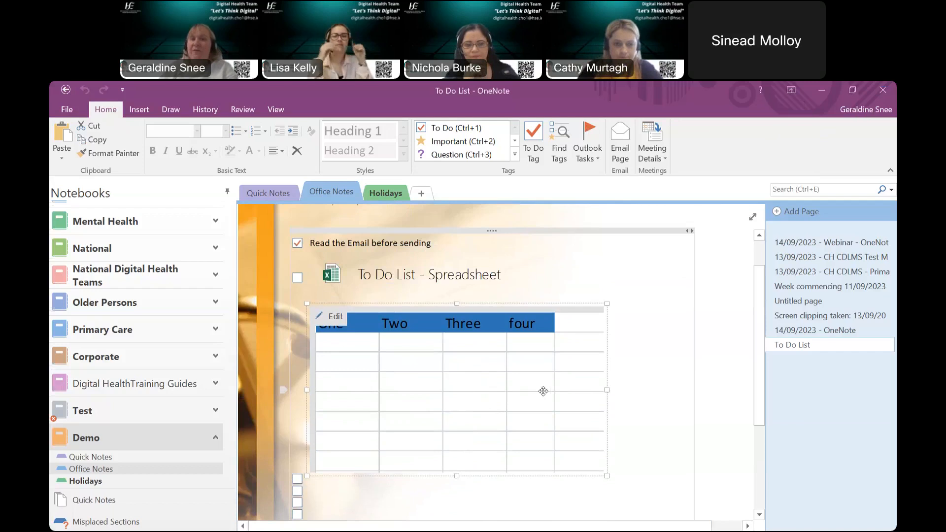
{"action": "left_click", "coordinate": [566, 370]}
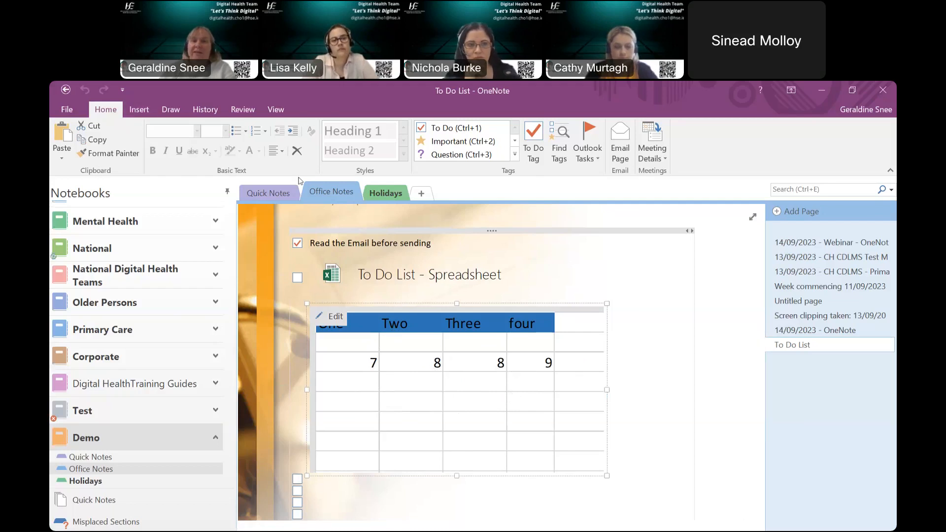
Add a new page to the section and insert a screen clipping of the webinar document's title and its "What is OneNote" text
{"action": "left_click", "coordinate": [802, 214]}
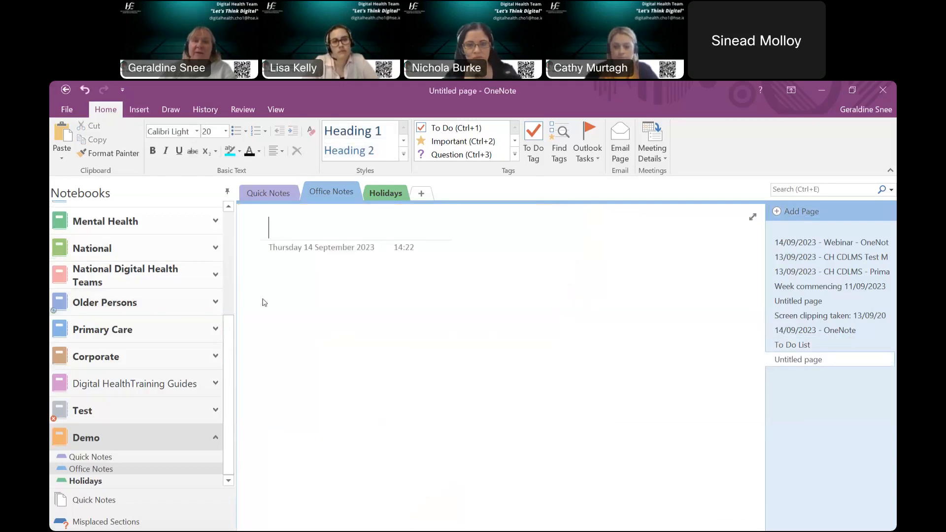
{"action": "left_click", "coordinate": [138, 112]}
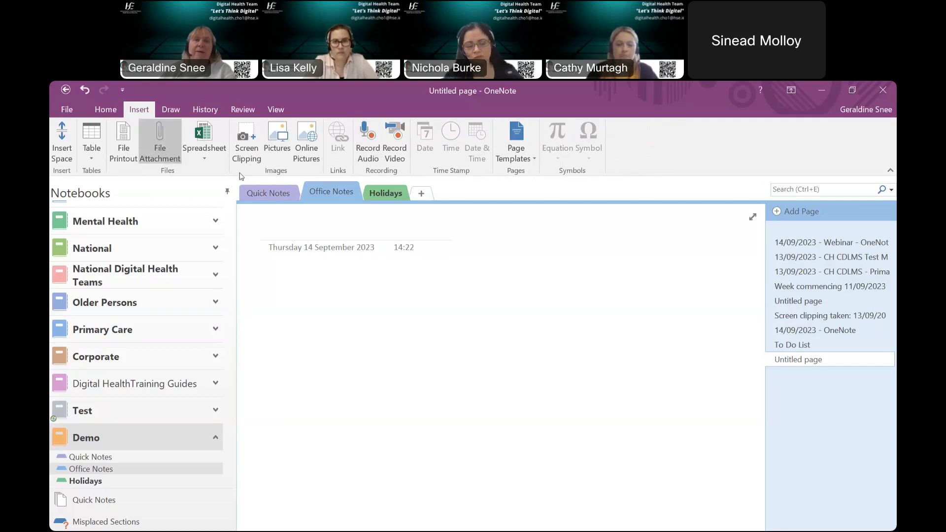
{"action": "left_click", "coordinate": [245, 140]}
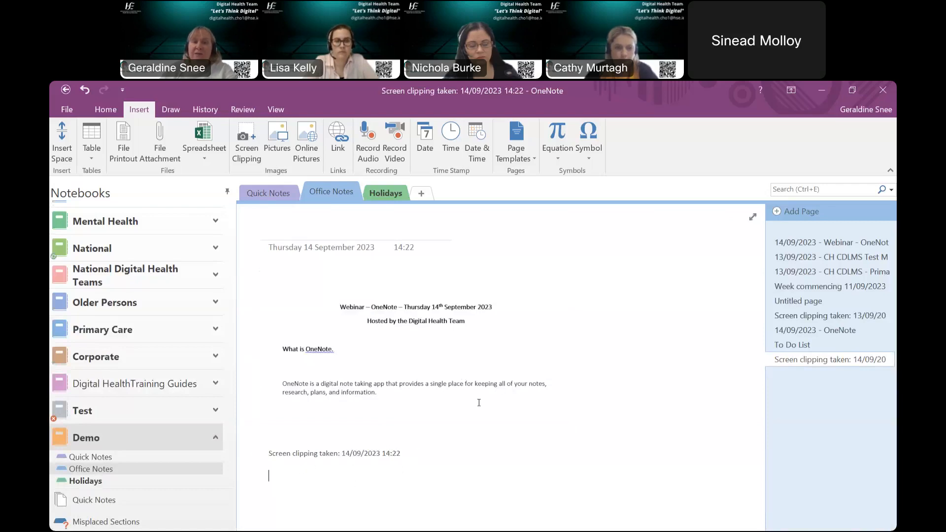
{"action": "key", "text": "Return"}
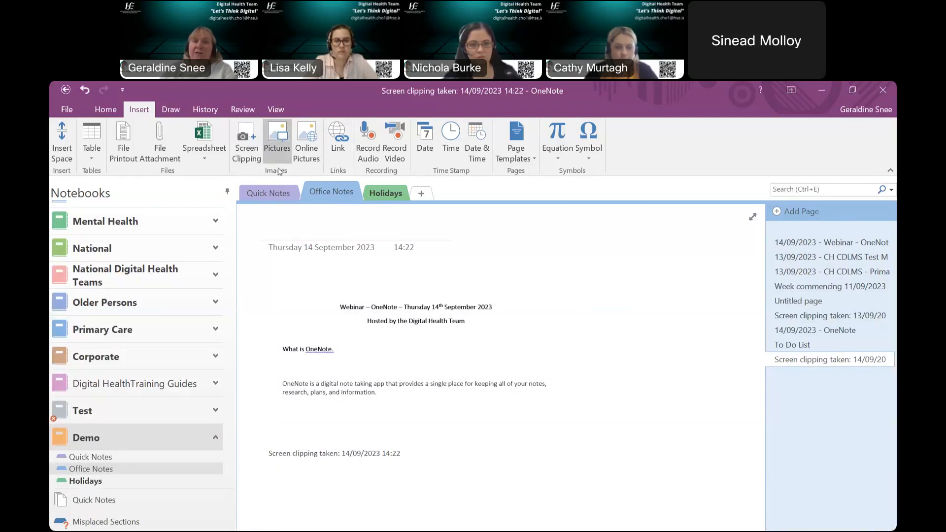
Insert the picture Office from the Desktop folder below the screen clipping
{"action": "left_click", "coordinate": [278, 137]}
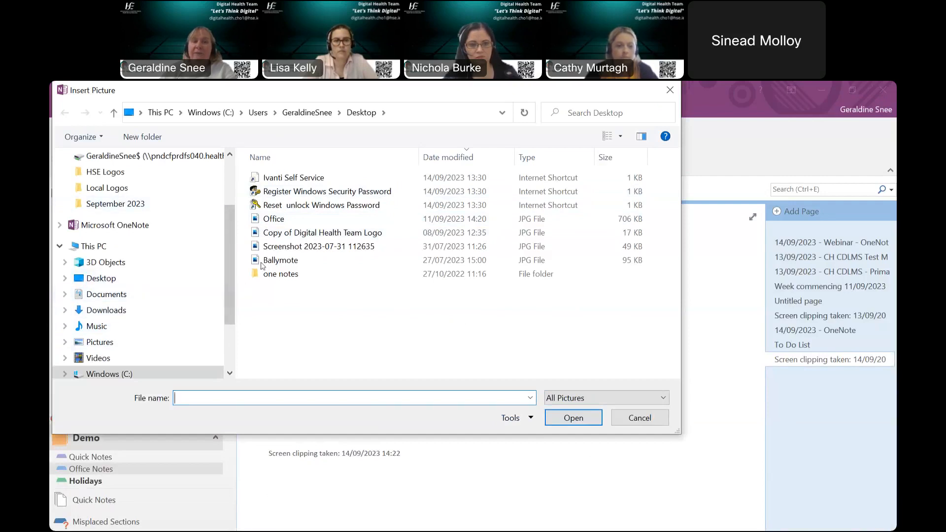
{"action": "left_click", "coordinate": [273, 218]}
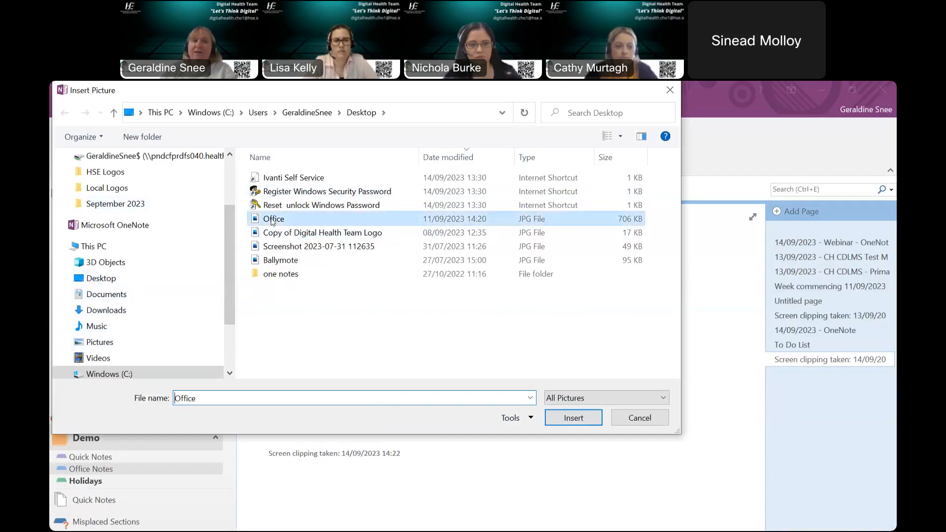
{"action": "left_click", "coordinate": [566, 417]}
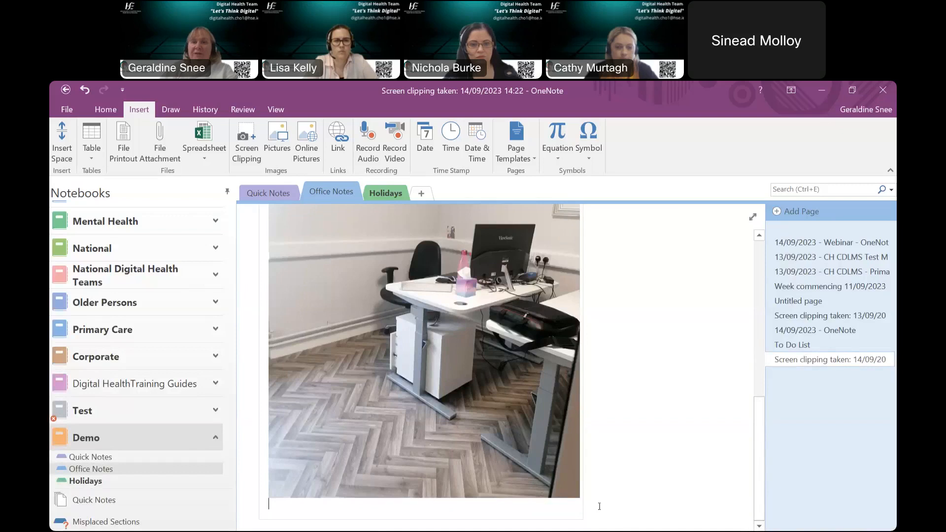
Start a new note beside the lower edge of the office photo and look at the available sources for online pictures
{"action": "left_click", "coordinate": [603, 503]}
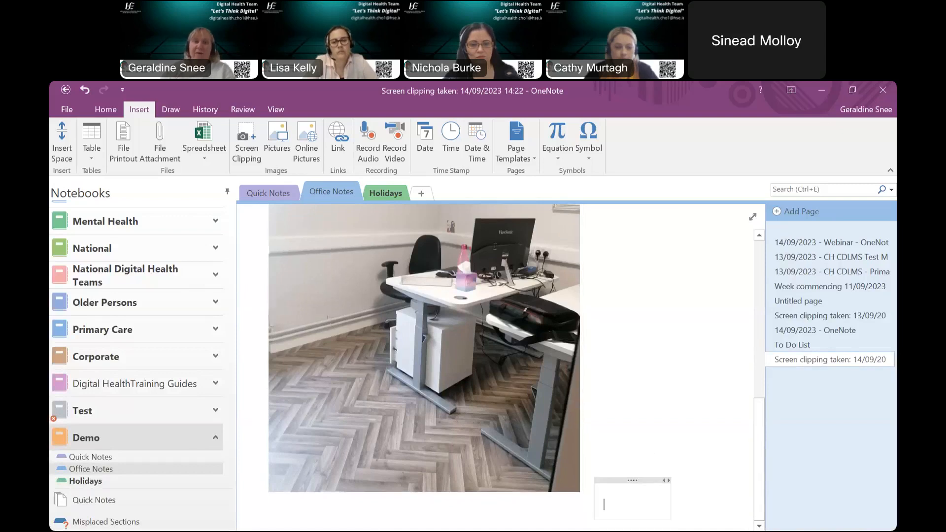
{"action": "left_click", "coordinate": [306, 159]}
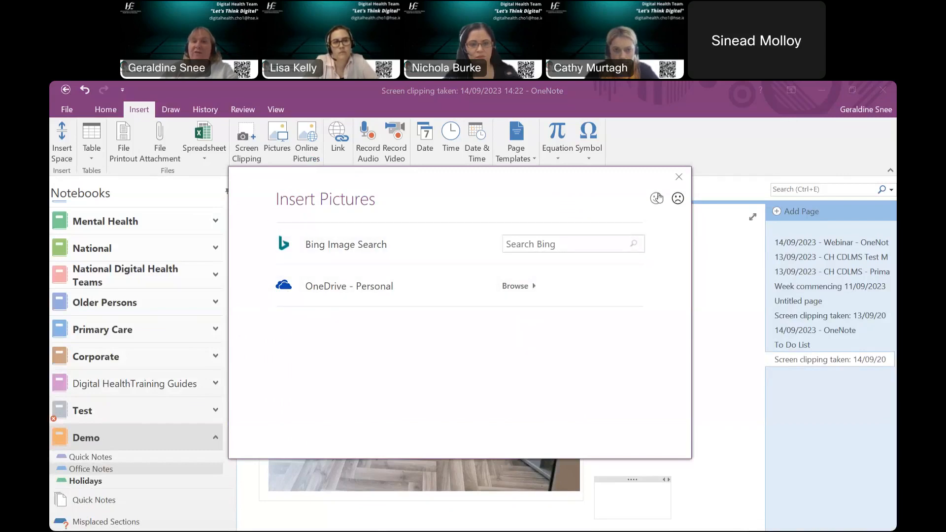
{"action": "left_click", "coordinate": [679, 177]}
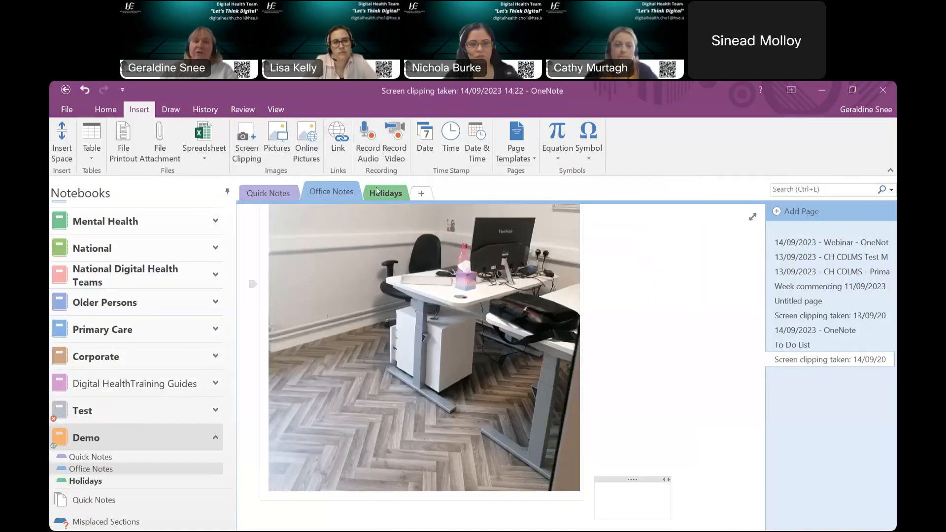
Record an audio clip and a video clip of about 10 seconds each in the note beside the office photo
{"action": "left_click", "coordinate": [372, 152]}
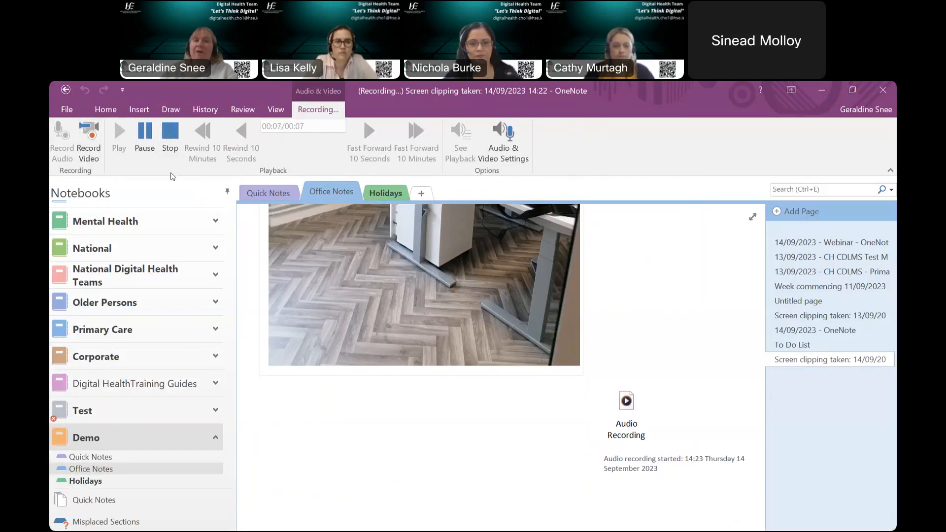
{"action": "left_click", "coordinate": [170, 132]}
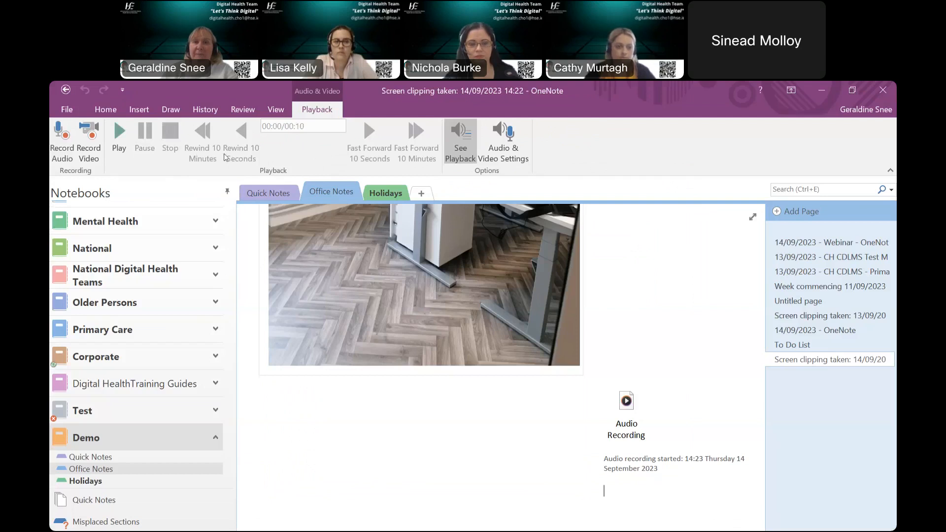
{"action": "left_click", "coordinate": [148, 109]}
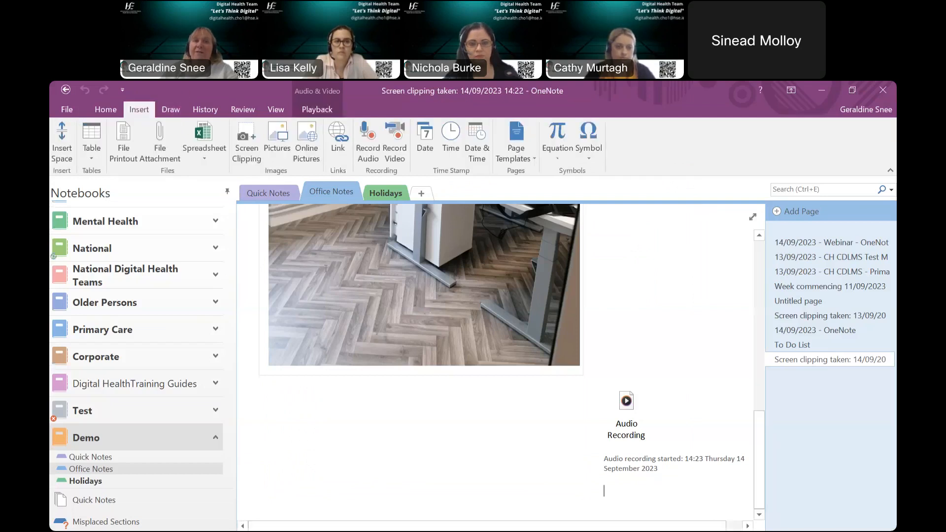
{"action": "left_click", "coordinate": [399, 159]}
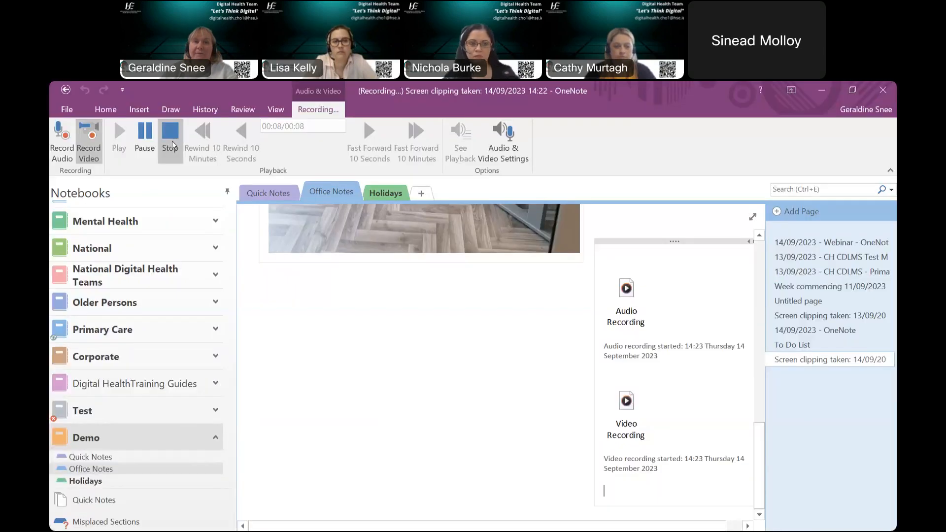
{"action": "left_click", "coordinate": [172, 140]}
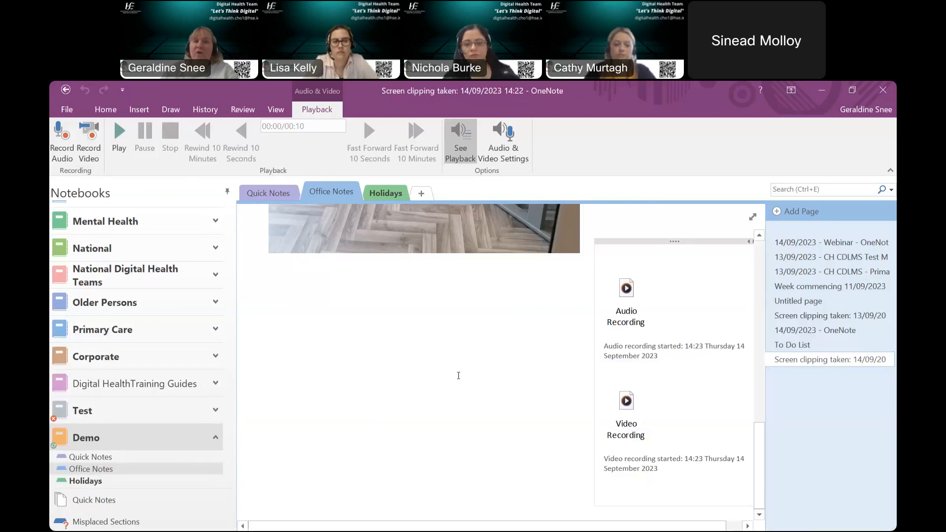
Draw a freehand red pen scribble in the blank area below the office photo
{"action": "left_click", "coordinate": [395, 364]}
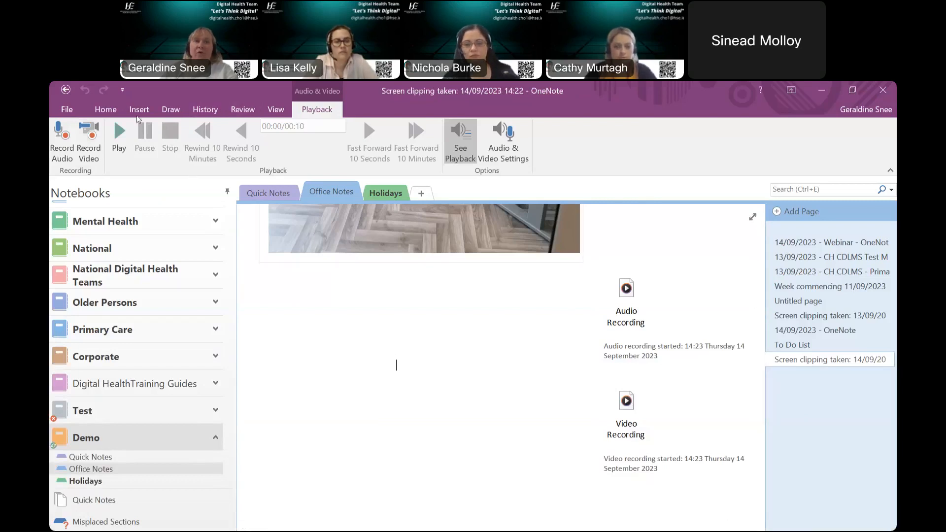
{"action": "left_click", "coordinate": [167, 110]}
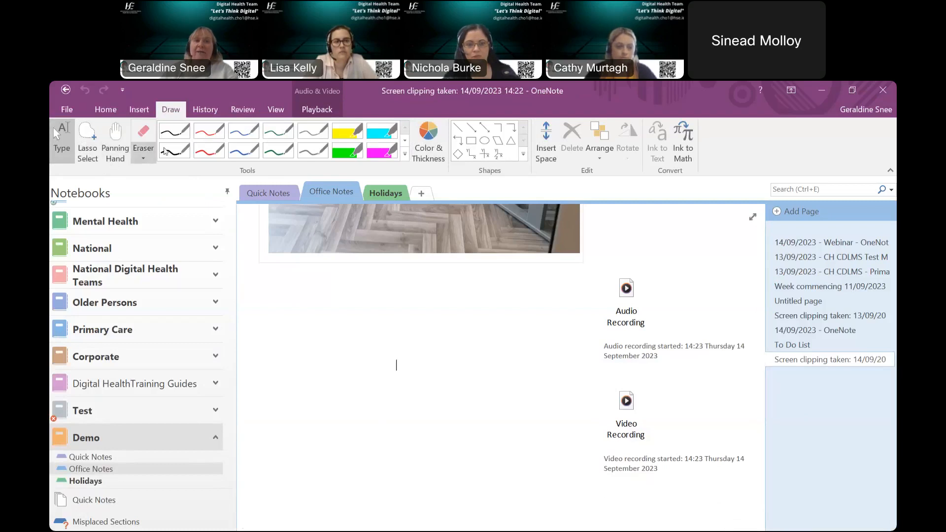
{"action": "left_click", "coordinate": [244, 150]}
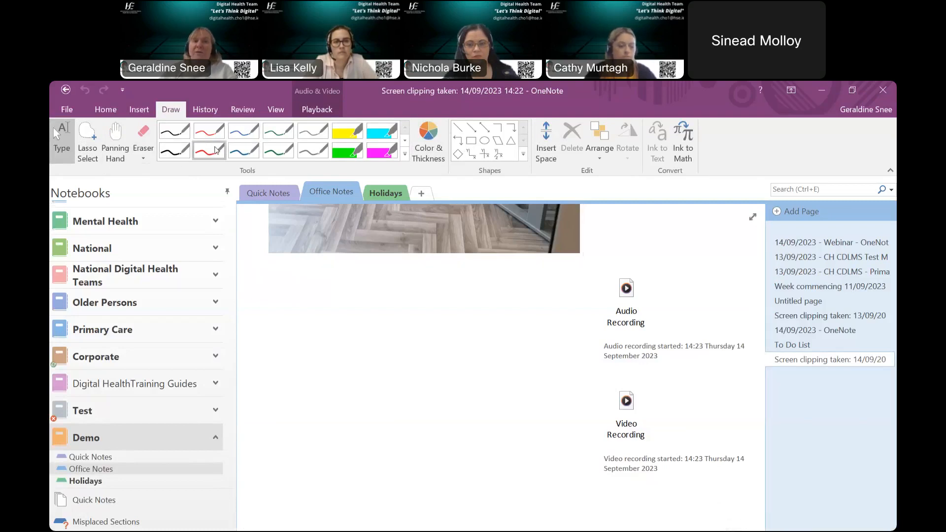
{"action": "left_click", "coordinate": [212, 149]}
{"action": "mouse_move", "coordinate": [289, 319]}
{"action": "left_mouse_down"}
{"action": "mouse_move", "coordinate": [329, 343]}
{"action": "mouse_move", "coordinate": [532, 398]}
{"action": "mouse_move", "coordinate": [502, 397]}
{"action": "mouse_move", "coordinate": [378, 446]}
{"action": "left_mouse_up"}
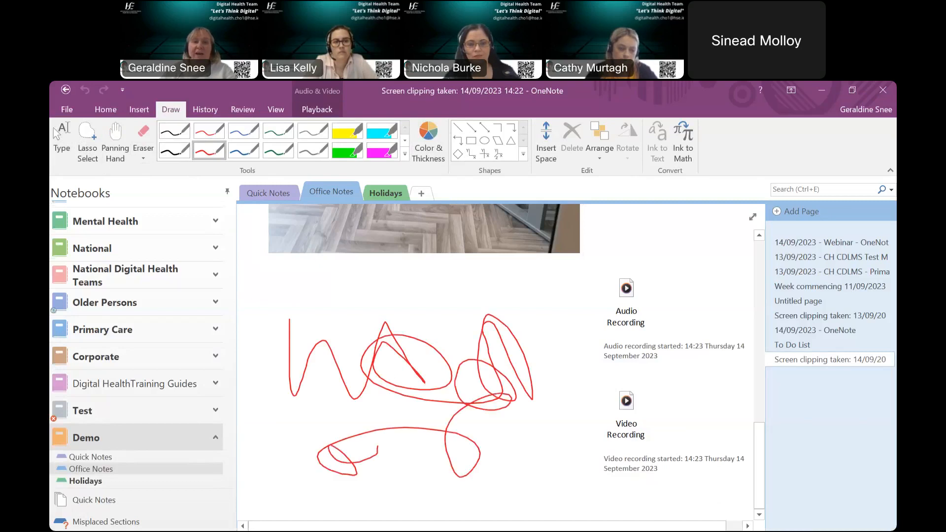
Erase most of the red scribble and draw a rectangle around the leftover strokes below the office photo
{"action": "left_click", "coordinate": [152, 149]}
{"action": "left_click", "coordinate": [170, 205]}
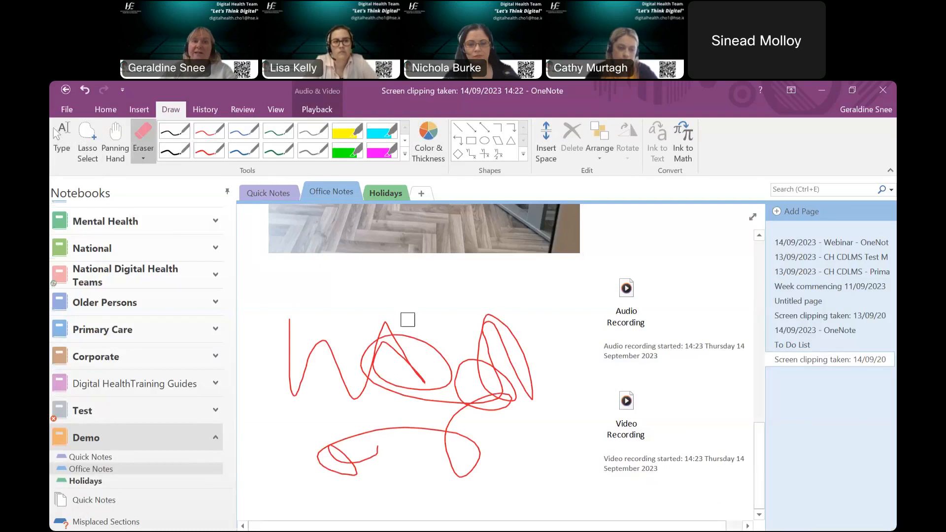
{"action": "mouse_move", "coordinate": [295, 333]}
{"action": "left_mouse_down"}
{"action": "mouse_move", "coordinate": [428, 349]}
{"action": "mouse_move", "coordinate": [355, 363]}
{"action": "mouse_move", "coordinate": [385, 408]}
{"action": "mouse_move", "coordinate": [358, 483]}
{"action": "mouse_move", "coordinate": [327, 342]}
{"action": "mouse_move", "coordinate": [513, 413]}
{"action": "mouse_move", "coordinate": [363, 414]}
{"action": "left_mouse_up"}
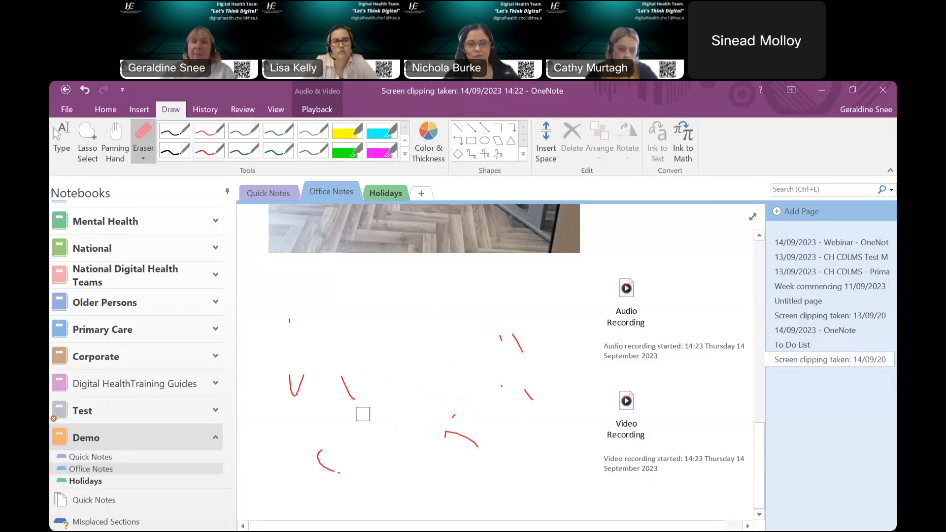
{"action": "left_click", "coordinate": [471, 141]}
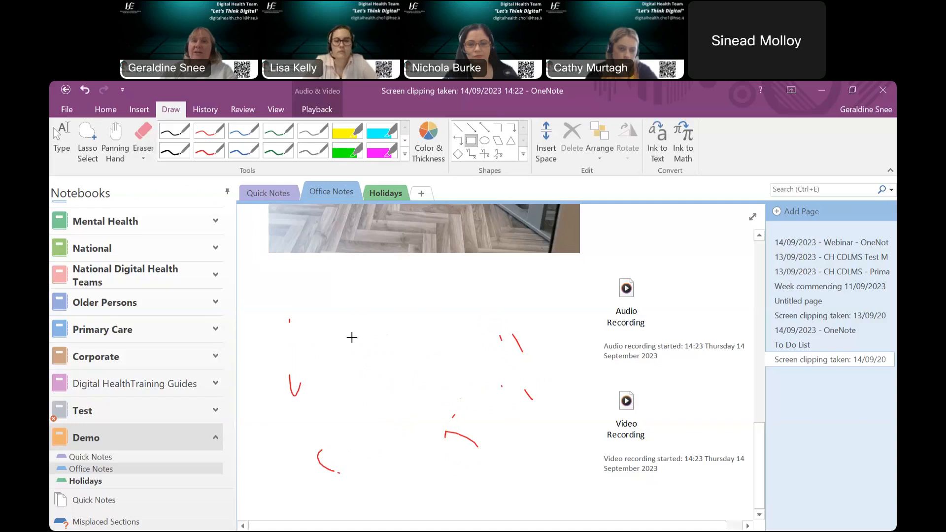
{"action": "mouse_move", "coordinate": [266, 313]}
{"action": "left_mouse_down"}
{"action": "mouse_move", "coordinate": [300, 363]}
{"action": "mouse_move", "coordinate": [525, 456]}
{"action": "left_mouse_up"}
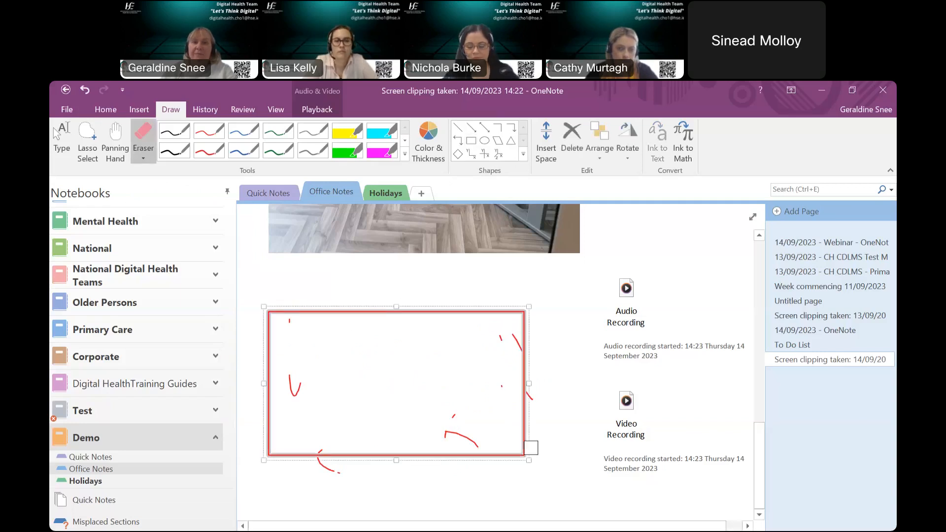
Move the page with the Panning Hand and lasso-select the leftover red strokes together with the recordings beside them
{"action": "left_click", "coordinate": [113, 142]}
{"action": "left_click_drag", "start_coordinate": [323, 294], "coordinate": [577, 311]}
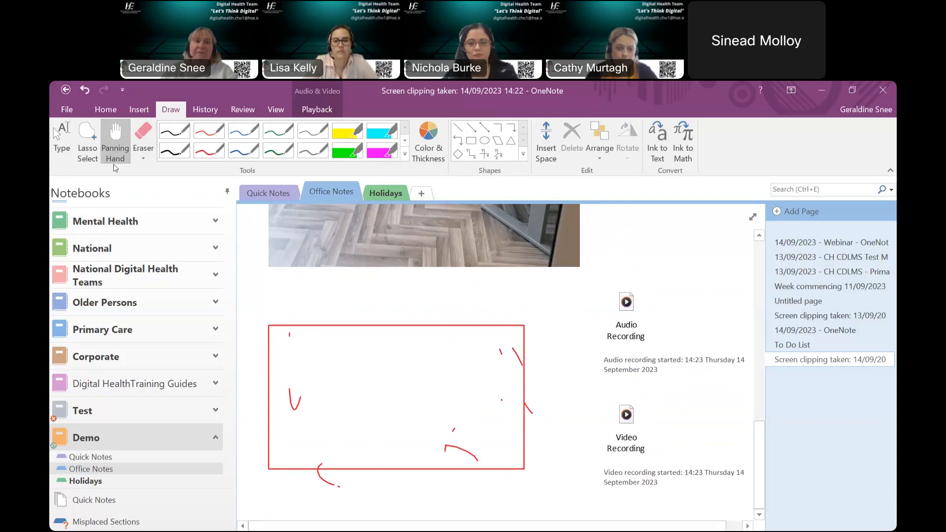
{"action": "left_click", "coordinate": [87, 142]}
{"action": "mouse_move", "coordinate": [264, 284]}
{"action": "left_mouse_down"}
{"action": "mouse_move", "coordinate": [269, 315]}
{"action": "mouse_move", "coordinate": [429, 483]}
{"action": "mouse_move", "coordinate": [641, 404]}
{"action": "mouse_move", "coordinate": [463, 182]}
{"action": "mouse_move", "coordinate": [320, 213]}
{"action": "mouse_move", "coordinate": [290, 250]}
{"action": "left_mouse_up"}
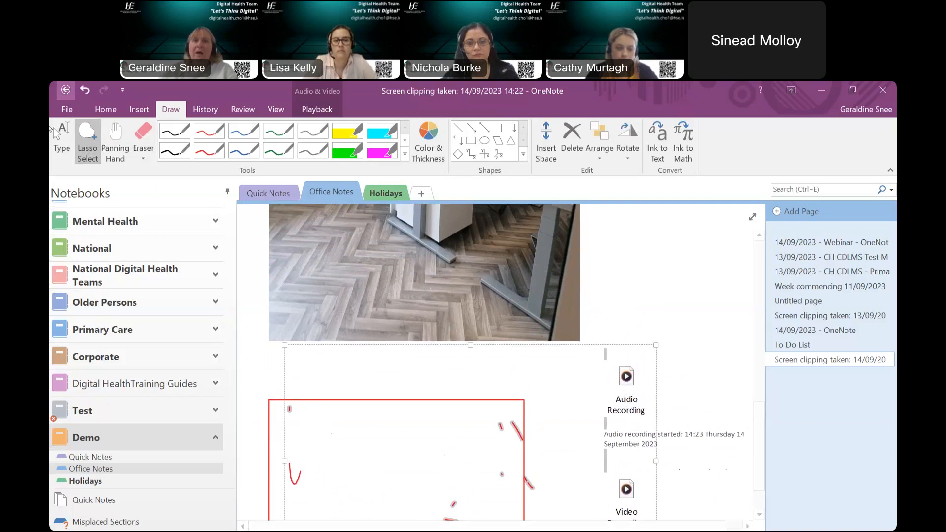
Look at the printer, page range and copies options for printing the page, and leave without printing
{"action": "left_click", "coordinate": [67, 110]}
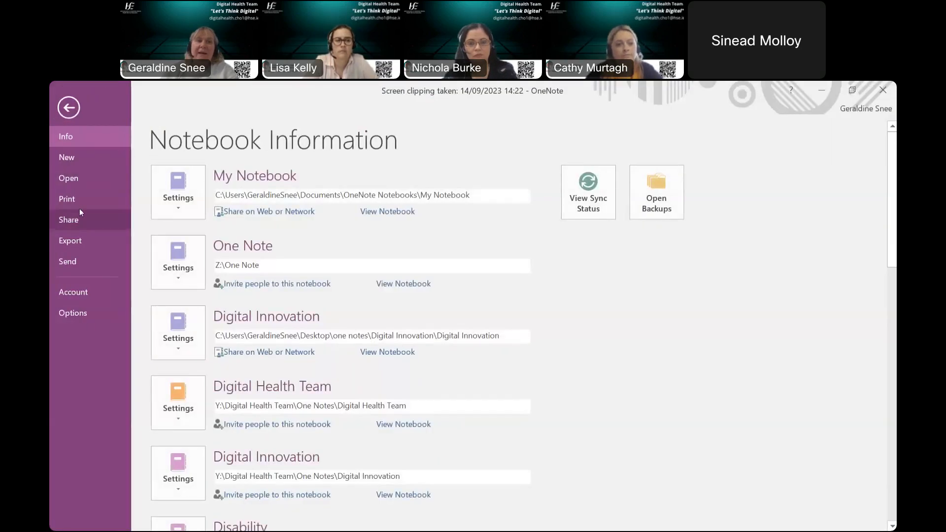
{"action": "left_click", "coordinate": [79, 205]}
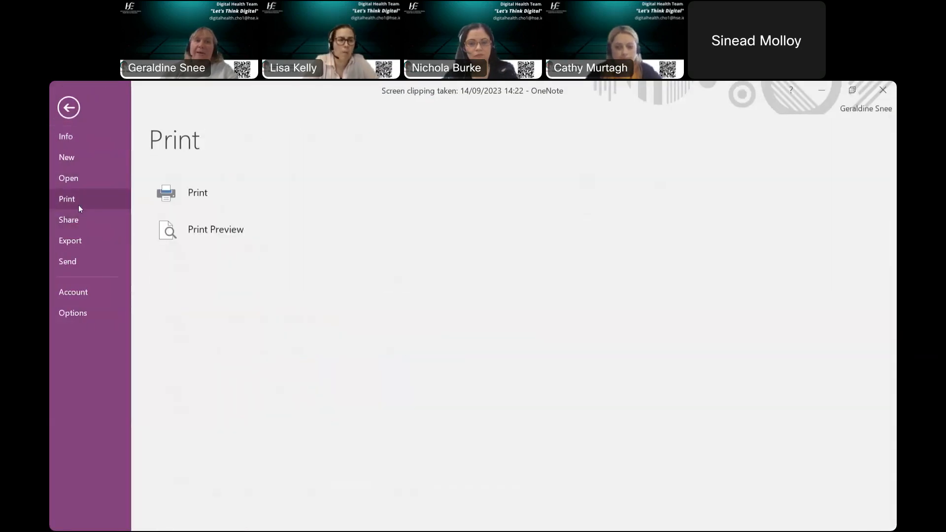
{"action": "left_click", "coordinate": [188, 198]}
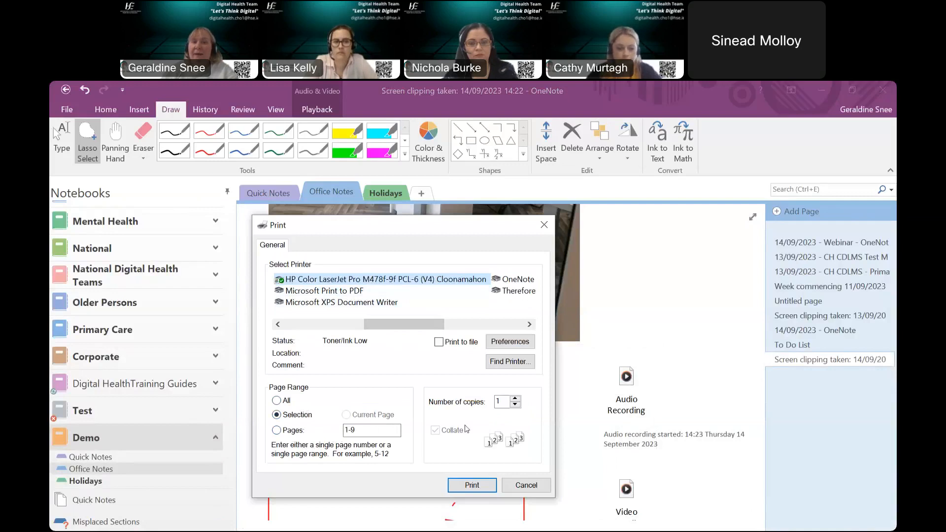
{"action": "left_click", "coordinate": [526, 485]}
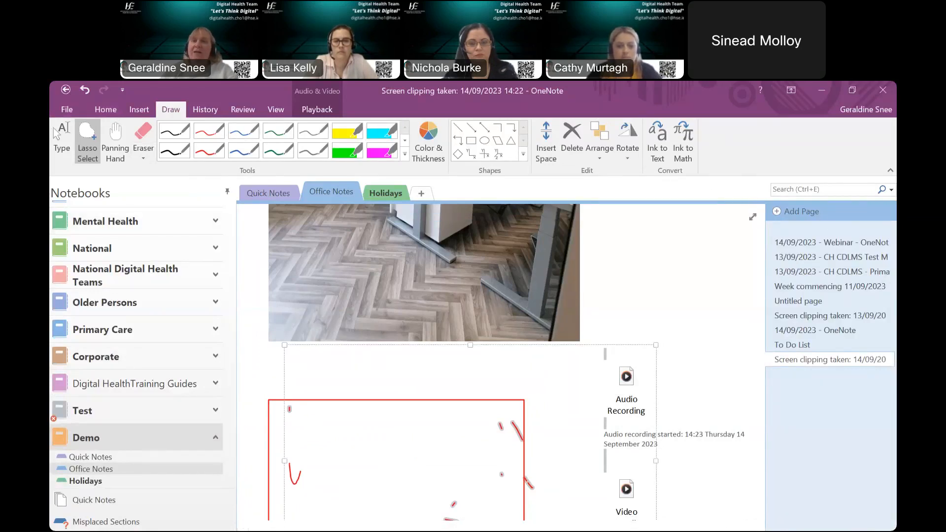
Search all notebooks for 18/08/2023, look over the matching pages and return to the current page
{"action": "left_click", "coordinate": [796, 189]}
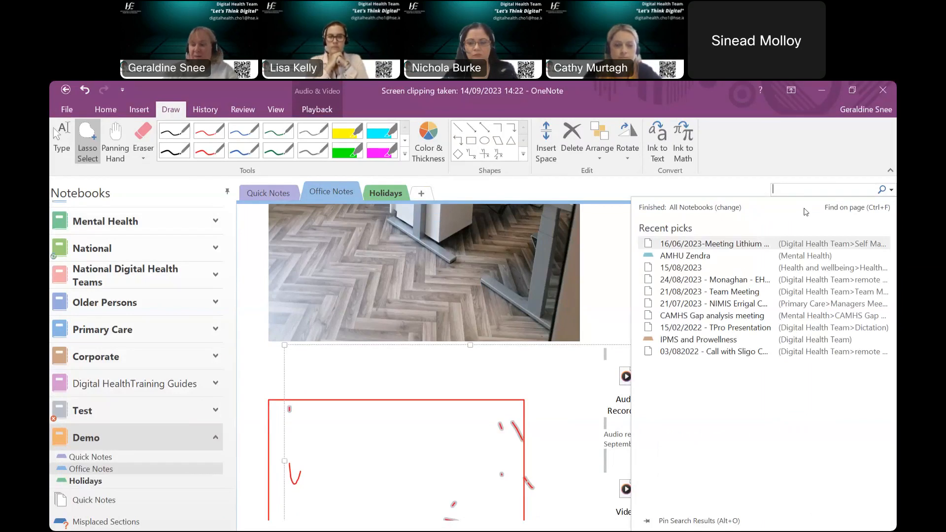
{"action": "type", "text": "18/08/"}
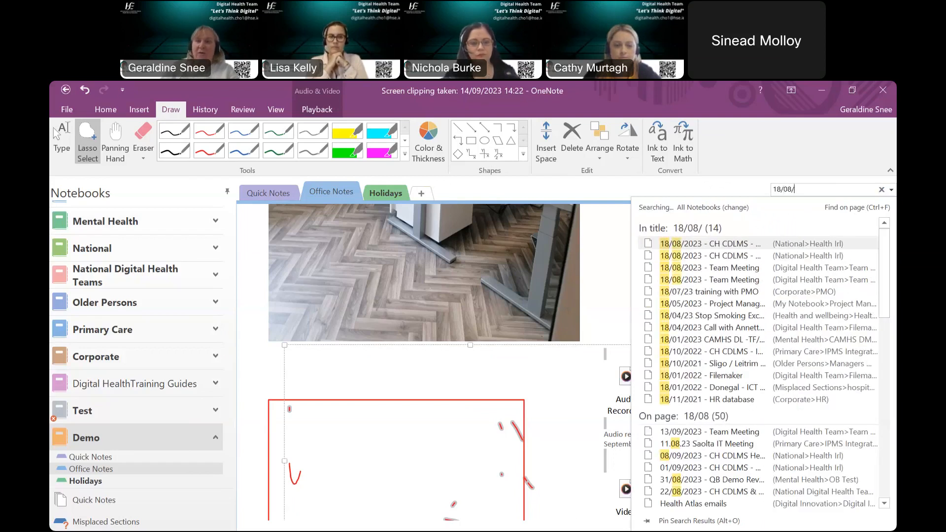
{"action": "type", "text": "20"}
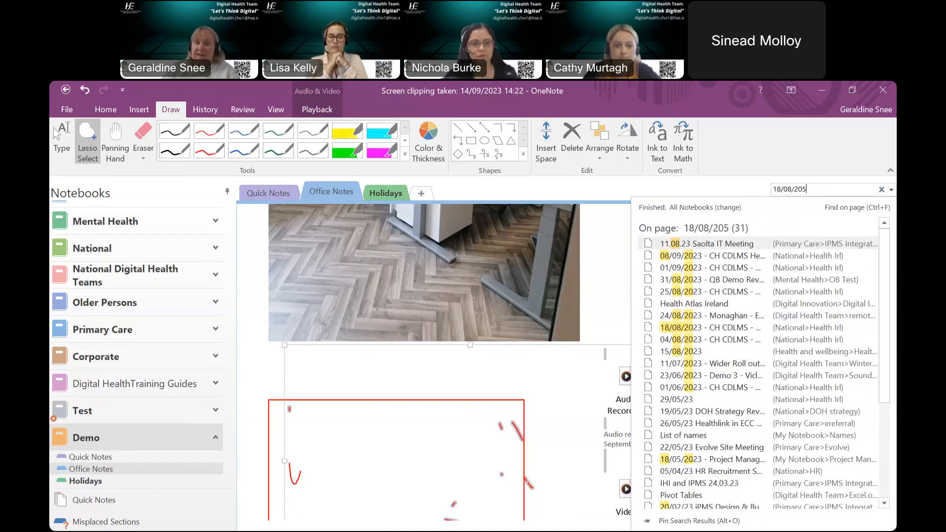
{"action": "type", "text": "23"}
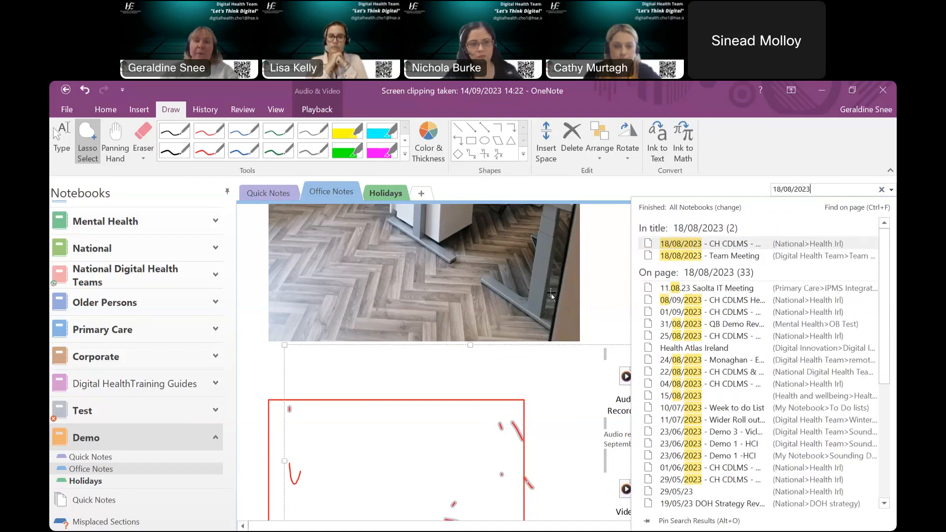
{"action": "left_click", "coordinate": [555, 394]}
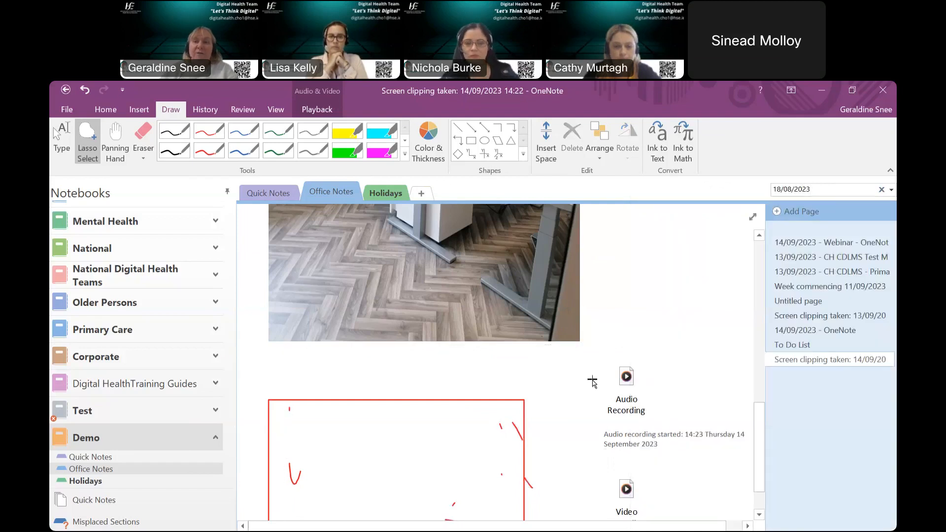